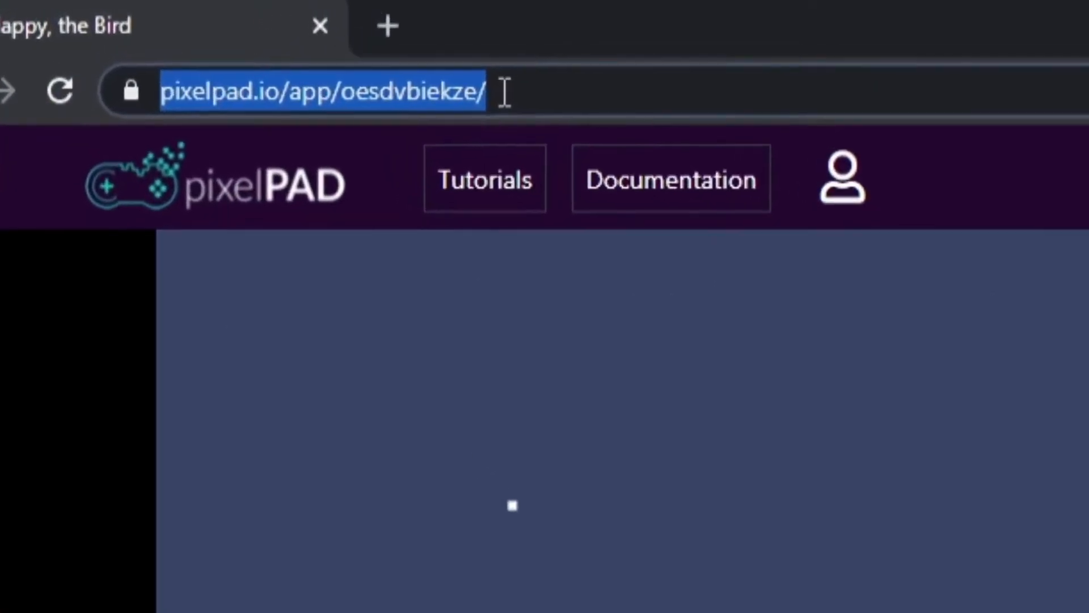
Reload the Flappy, the Bird project in edit mode via ?edit=1 in the address bar.
left_click(430, 76)
type("?edit")
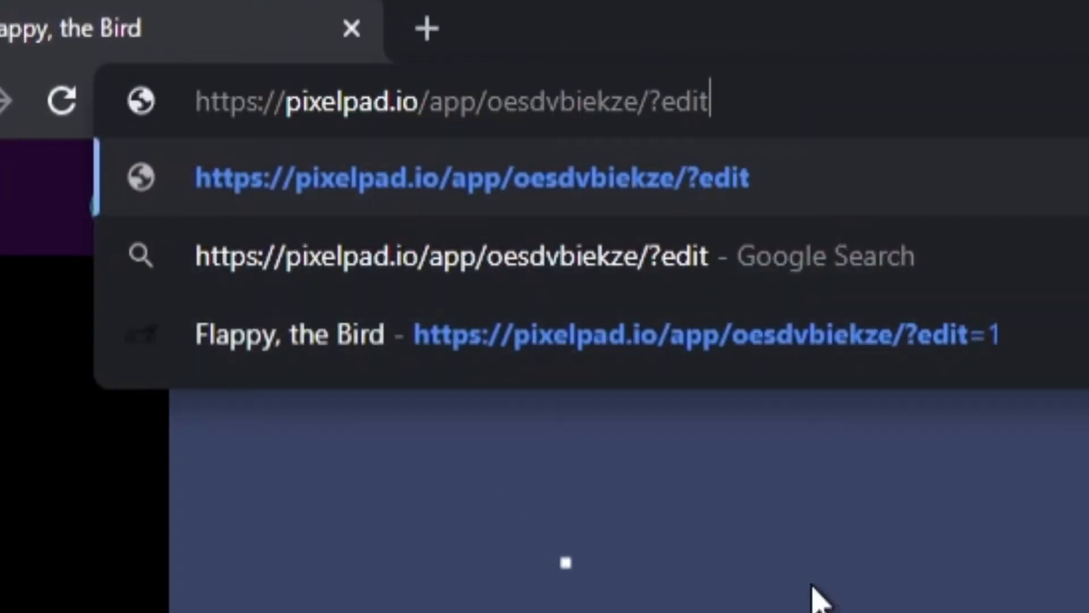
type("=1")
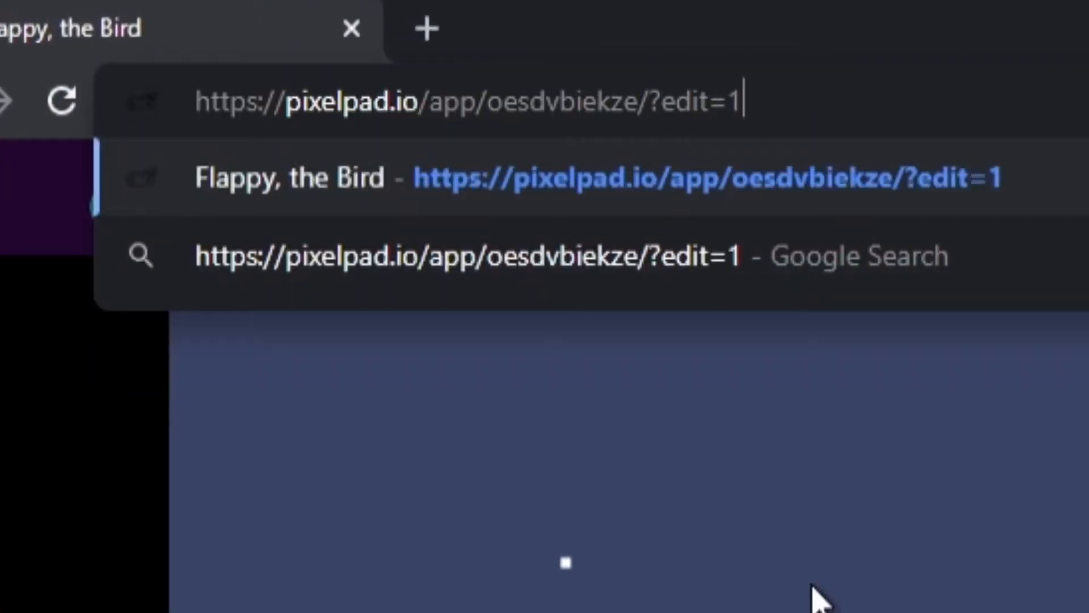
key("Return")
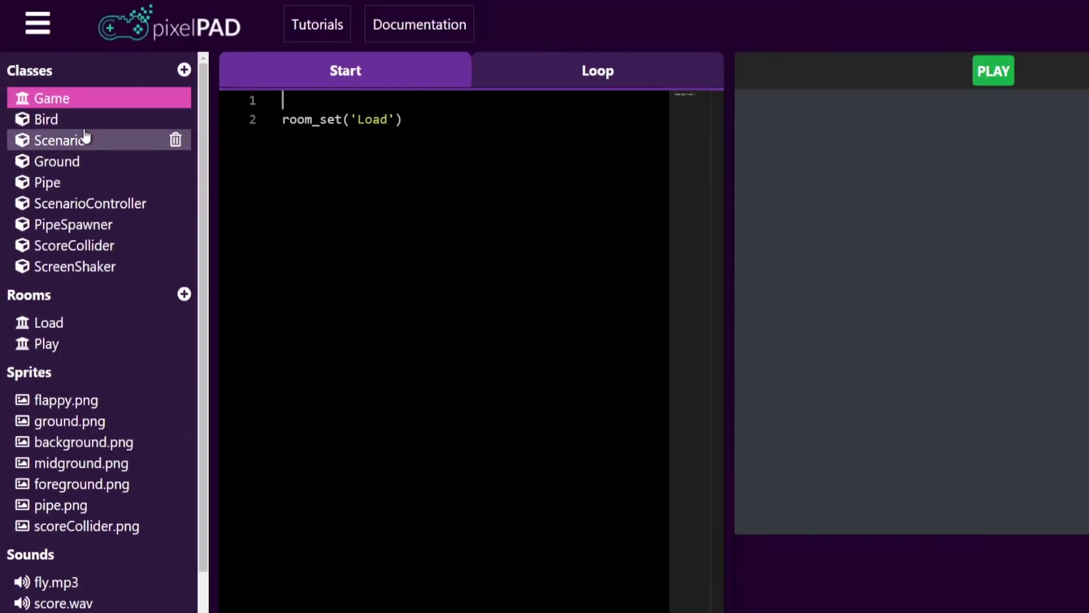
Browse the Scenario, Ground, ScenarioController, ScoreCollider, ScreenShaker and Game class code.
left_click(85, 140)
left_click(85, 161)
left_click(89, 203)
left_click(94, 246)
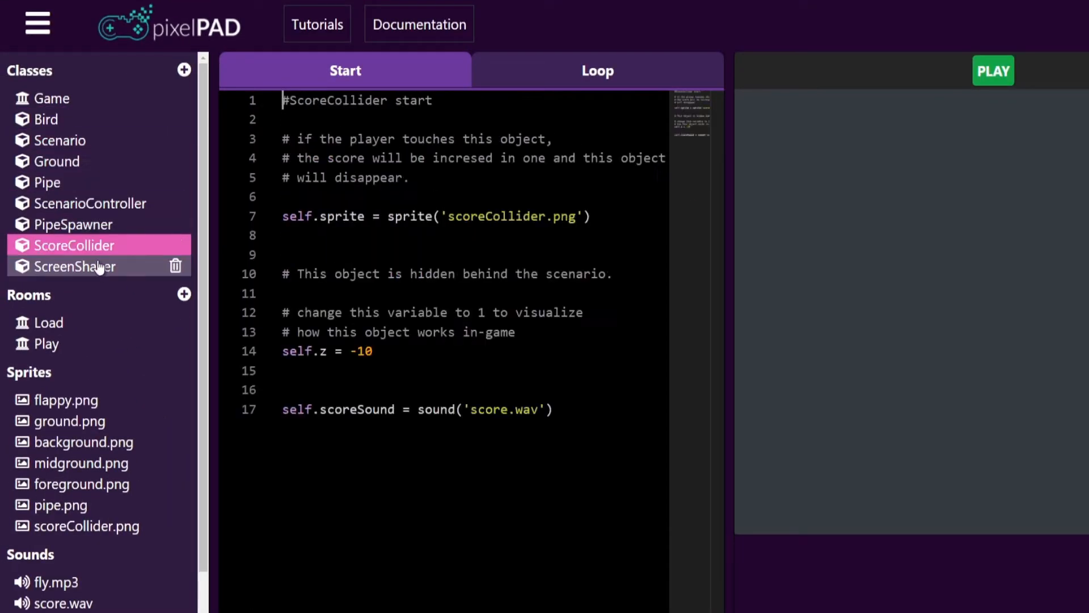
left_click(98, 265)
left_click(51, 98)
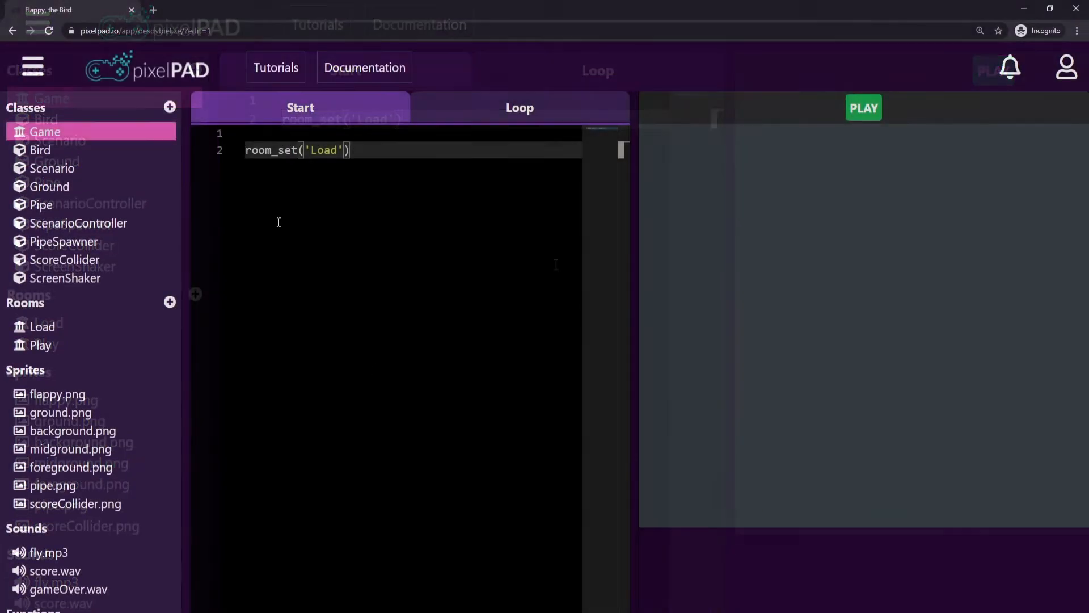
Go to pixelpad.io in a new tab and show the My Apps list.
left_click(152, 10)
type("pi")
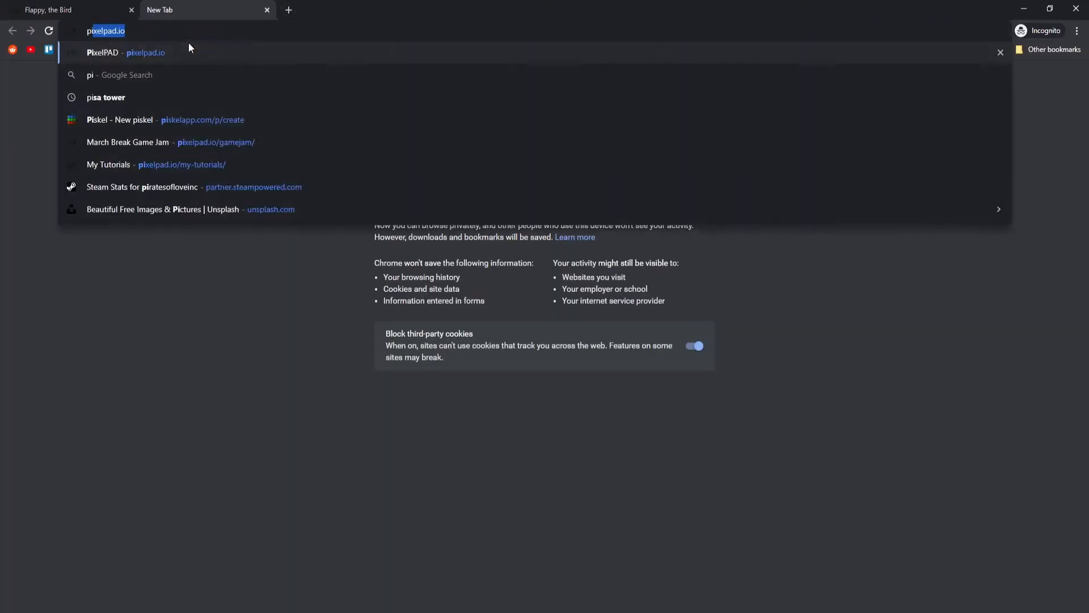
type("xel")
key("Return")
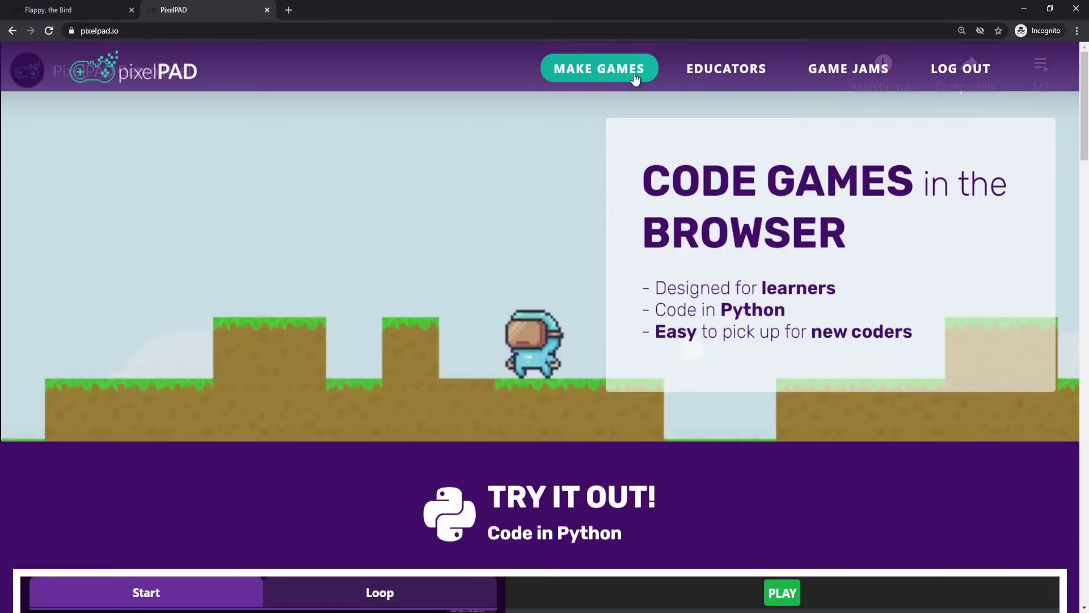
left_click(634, 72)
Create a new app named My Flappy Game and land in its empty editor.
left_click(81, 246)
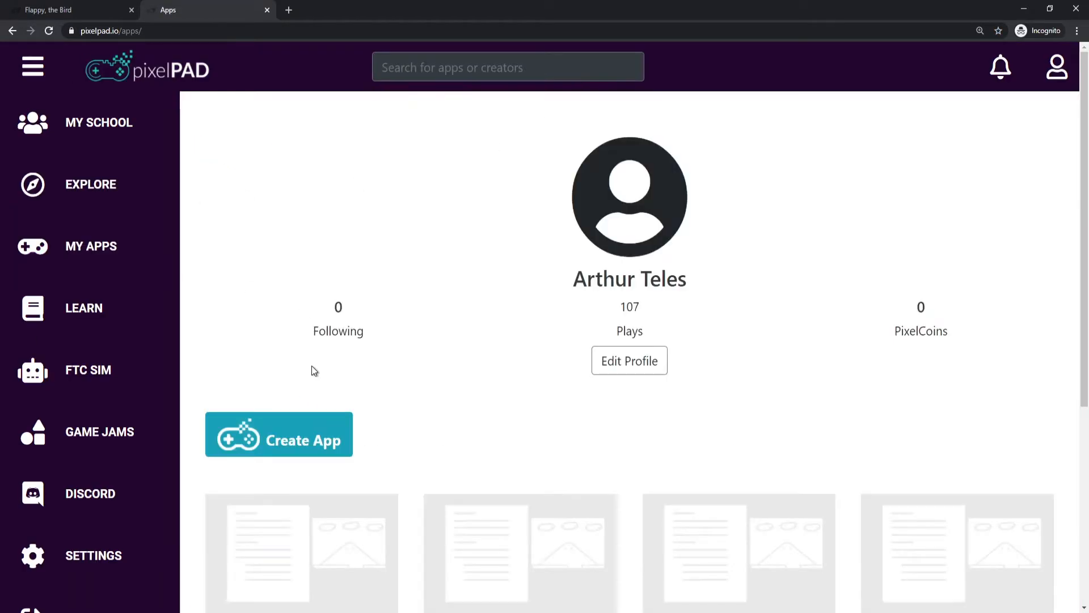
left_click(303, 430)
scroll(400, 443, "down", 1)
left_click(498, 465)
type("My Flapp")
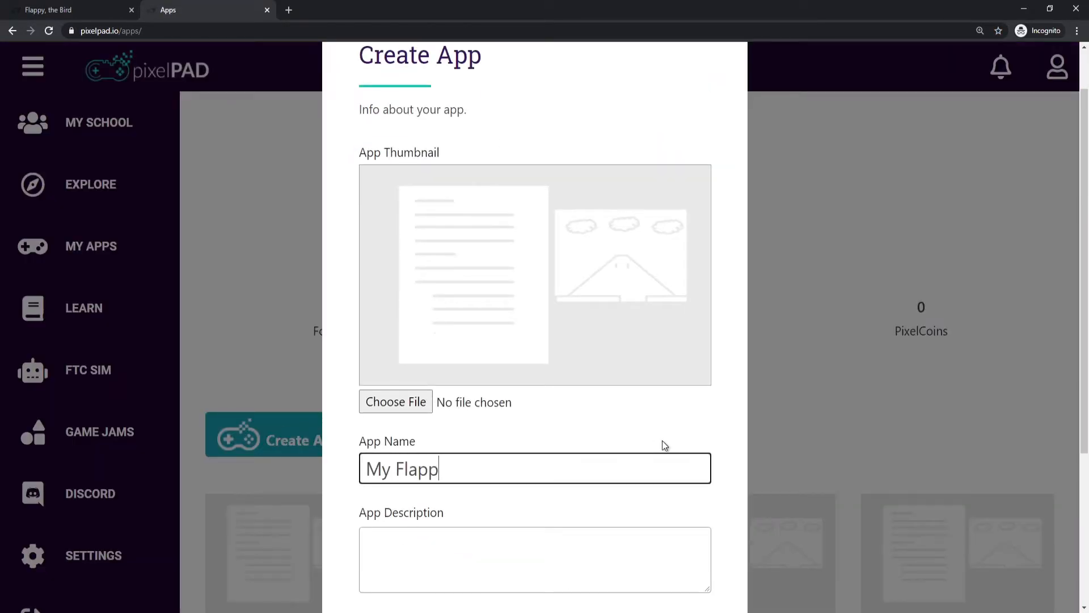
type("y Game")
scroll(596, 408, "down", 2)
scroll(595, 442, "down", 2)
left_click(633, 495)
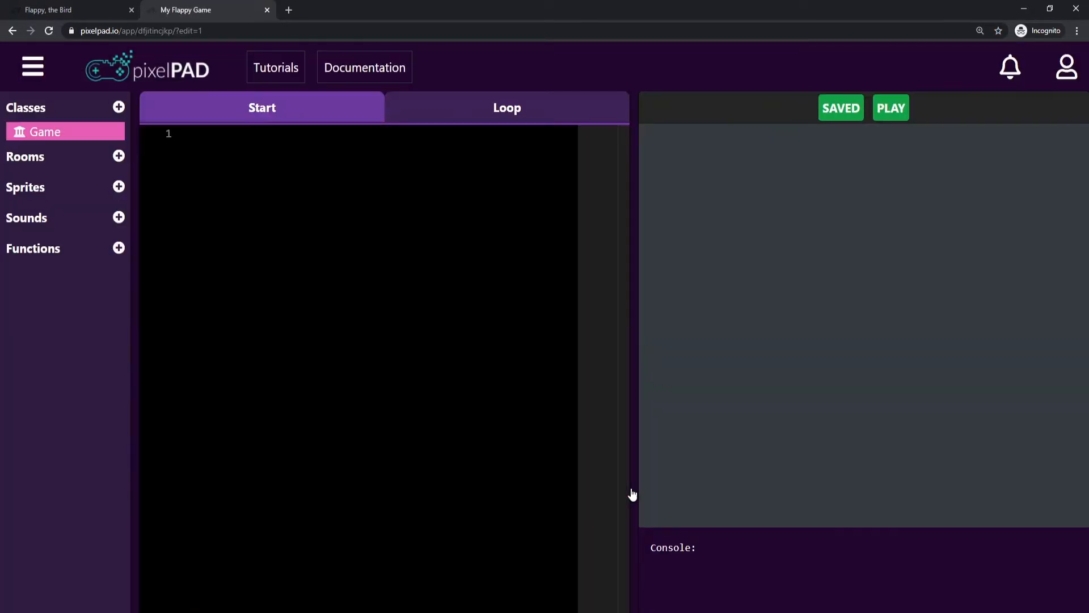
Add a Bird class to My Flappy Game and copy in the original project's Bird start code.
left_click(70, 7)
left_click(205, 11)
left_click(159, 107)
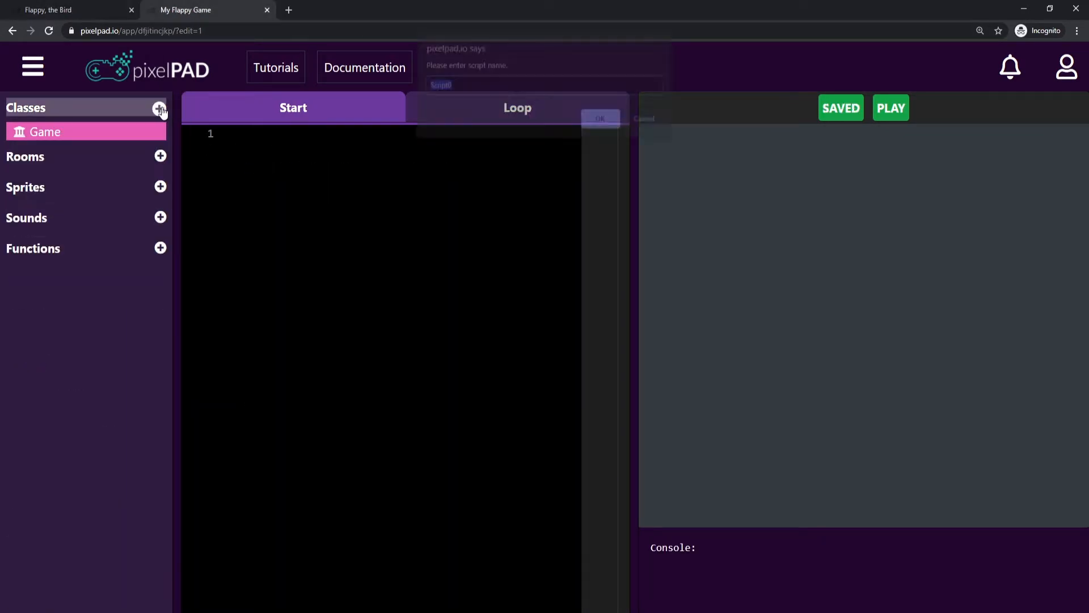
key("Return")
left_click(70, 9)
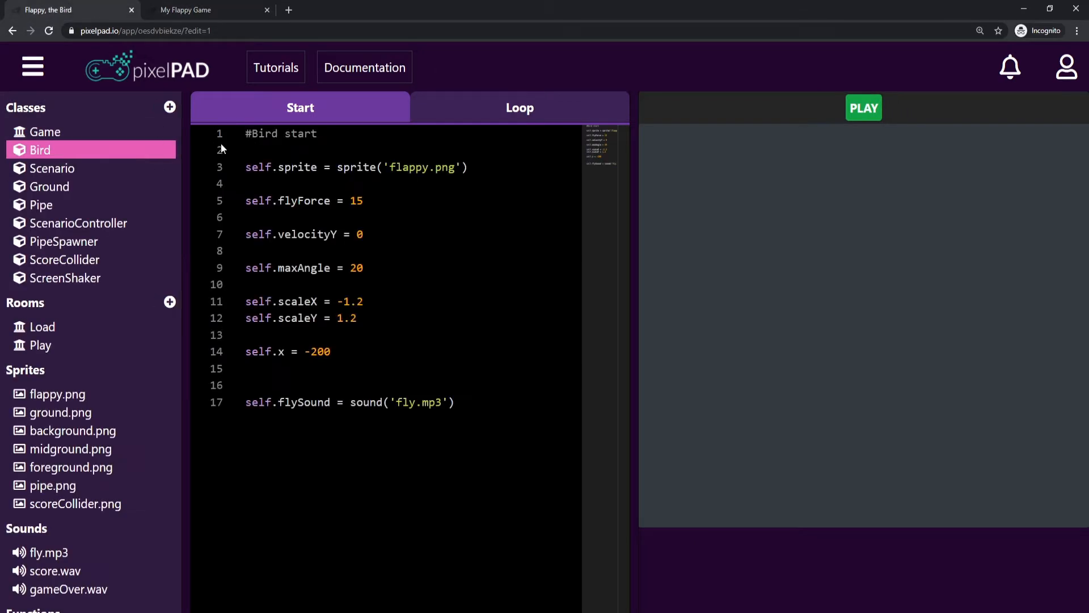
left_click_drag(280, 402, 231, 207)
left_click(237, 11)
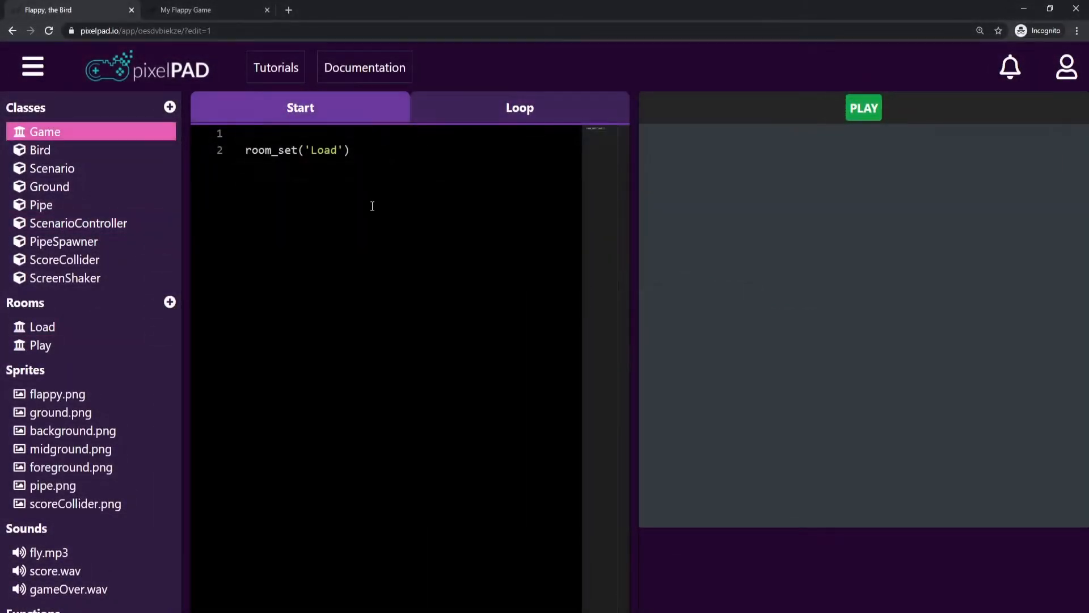
key("ctrl+Tab")
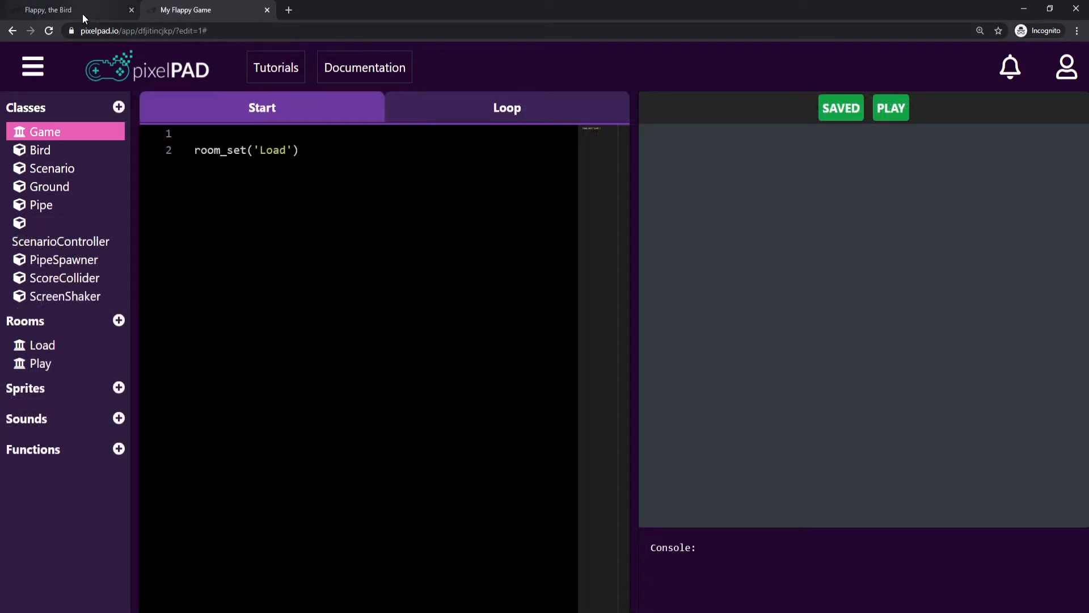
Compare the original flappy bird sprite and browse the Asset Library for a replacement.
left_click(83, 14)
left_click(69, 372)
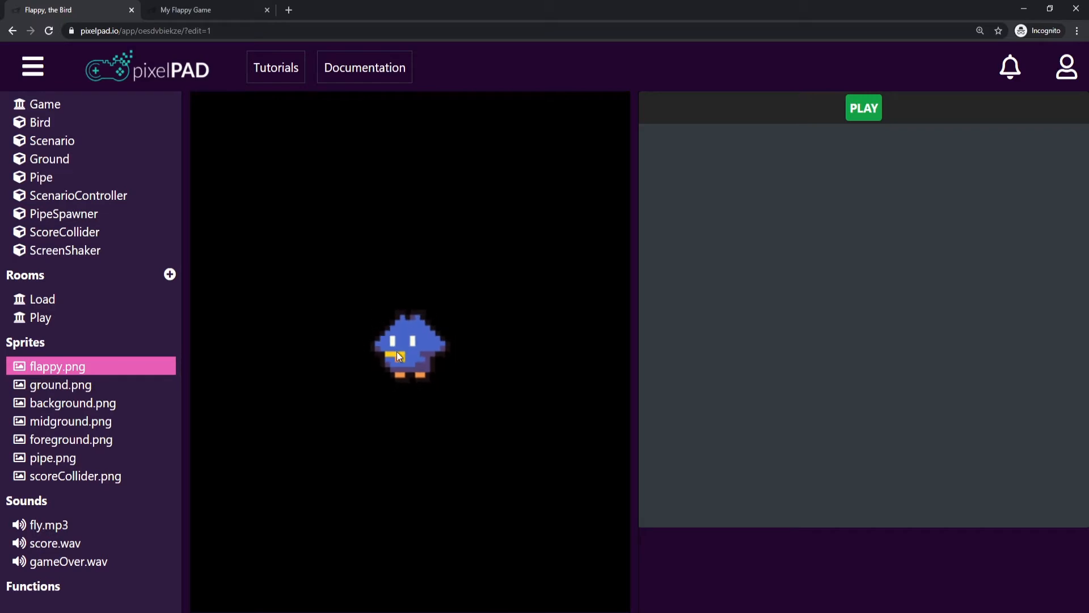
left_click(170, 10)
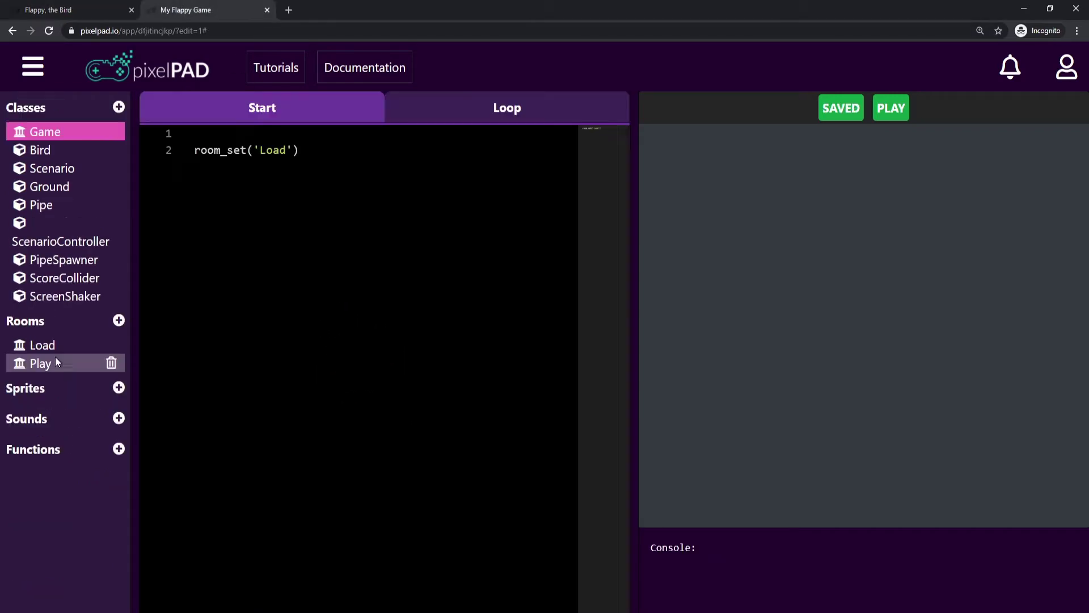
left_click(136, 370)
left_click(533, 479)
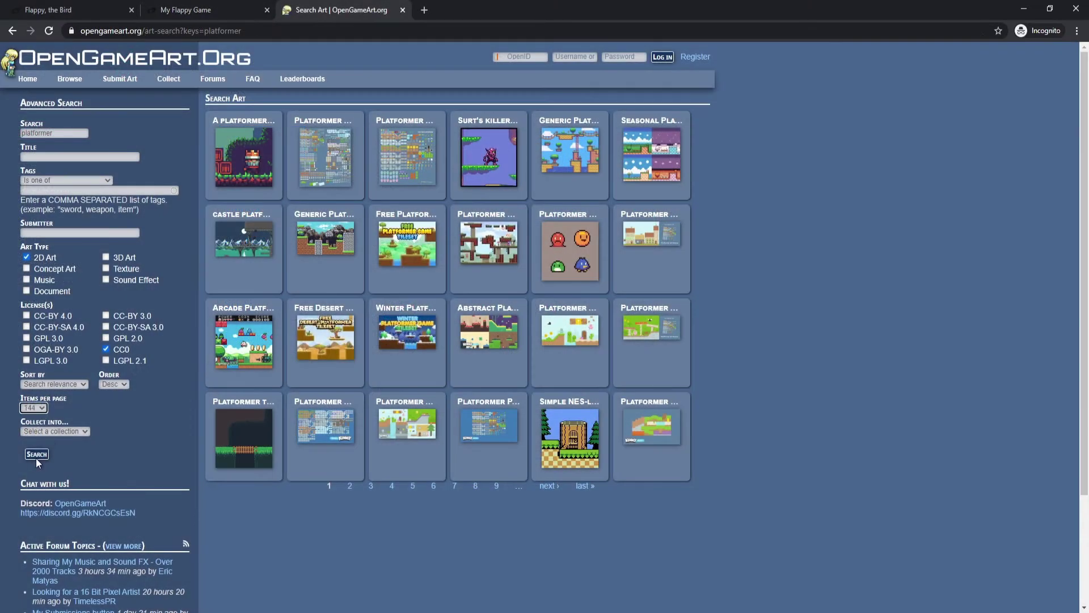
Search OpenGameArt for free platformer art and open the Arcade Platformer Assets pack.
left_click(36, 456)
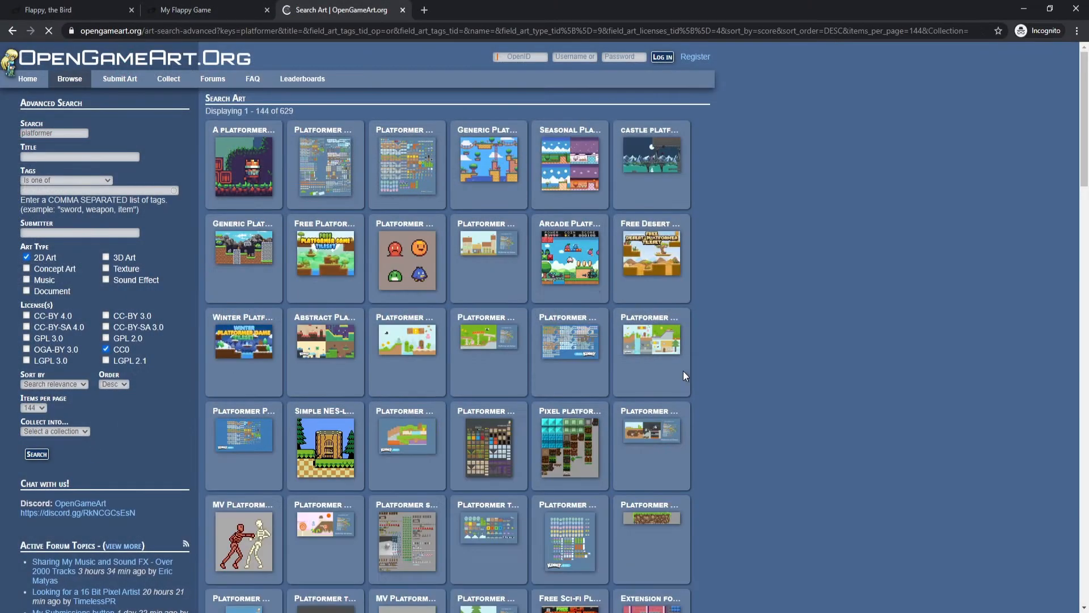
scroll(731, 294, "down", 2)
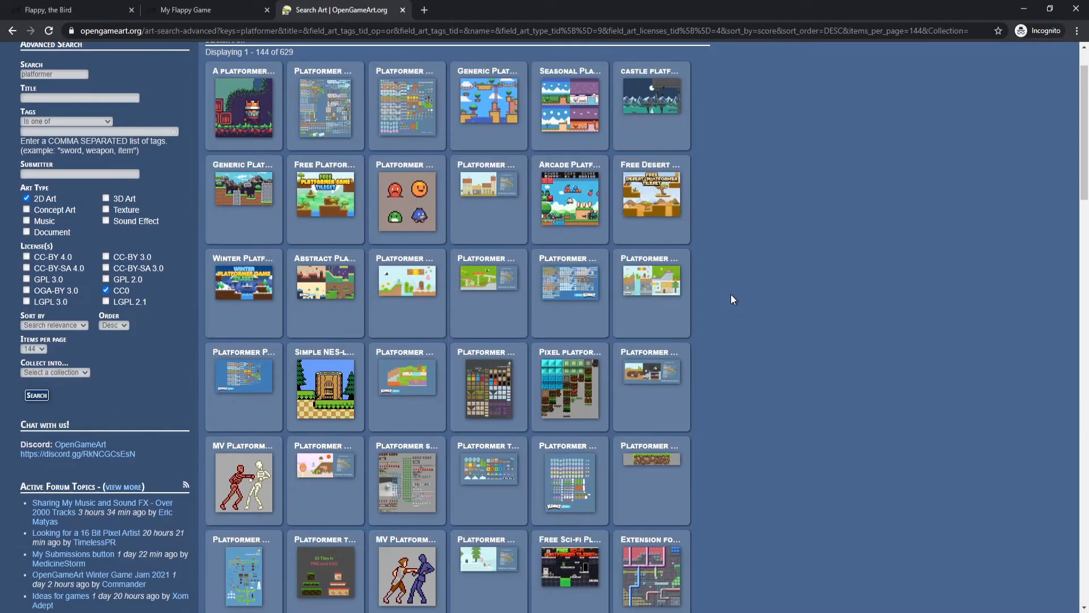
middle_click(582, 143)
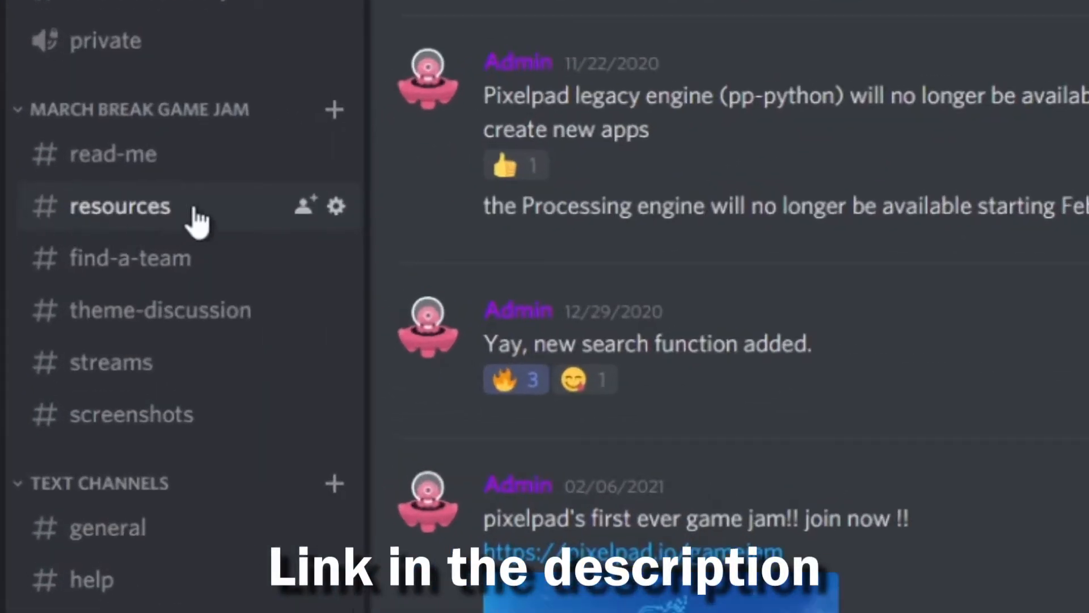
Open the #resources channel under March Break Game Jam in the PixelPAD Official Discord.
left_click(67, 220)
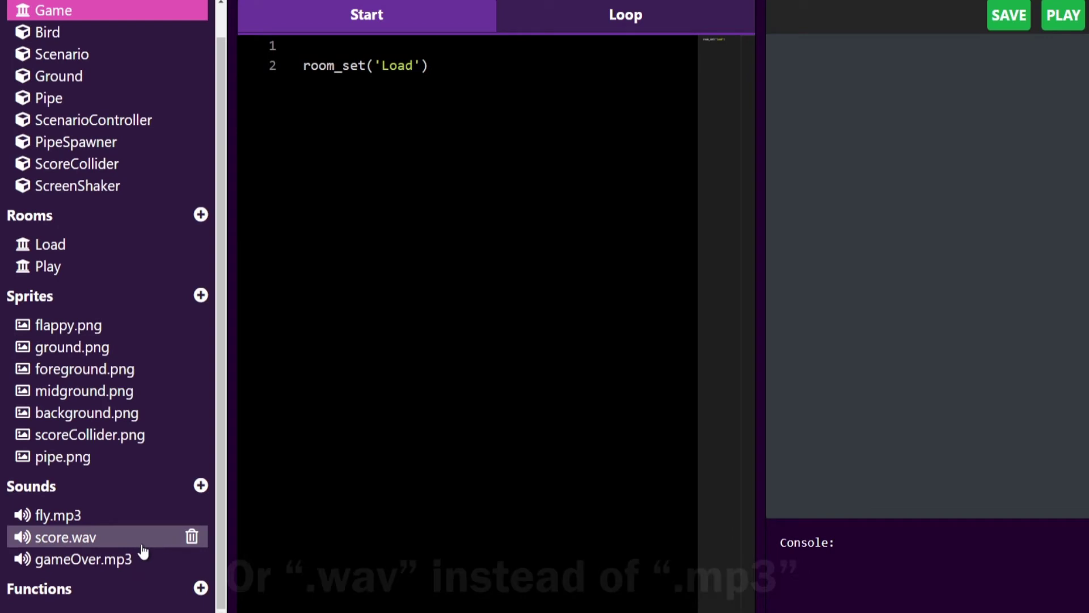
Preview gameOver.mp3 and the orange flappy.png sprite, then check the sprite name used in the Bird class.
left_click(143, 555)
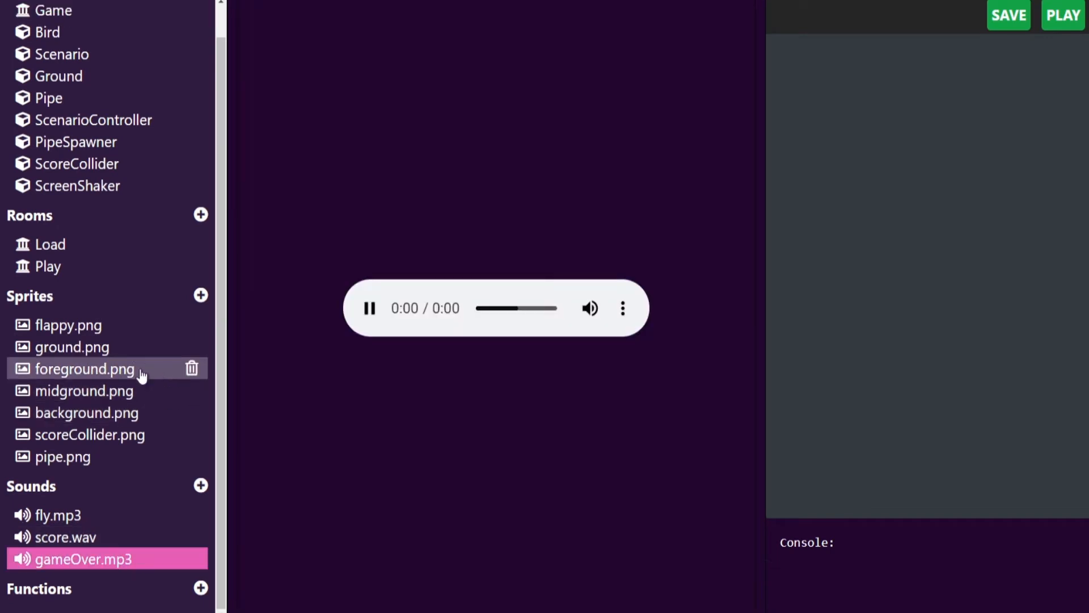
left_click(75, 324)
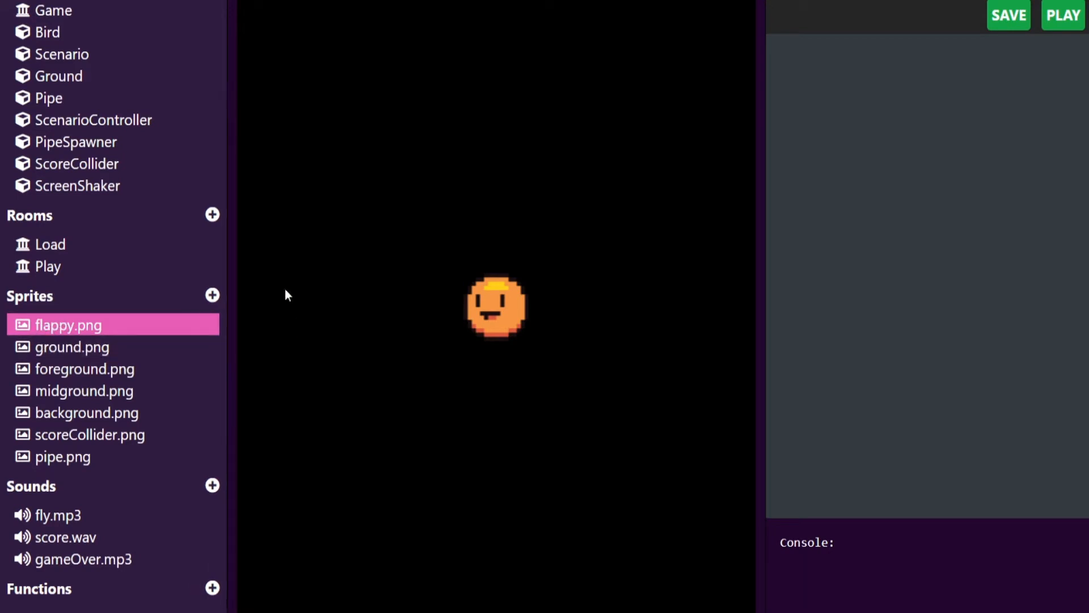
left_click(51, 33)
left_click(636, 86)
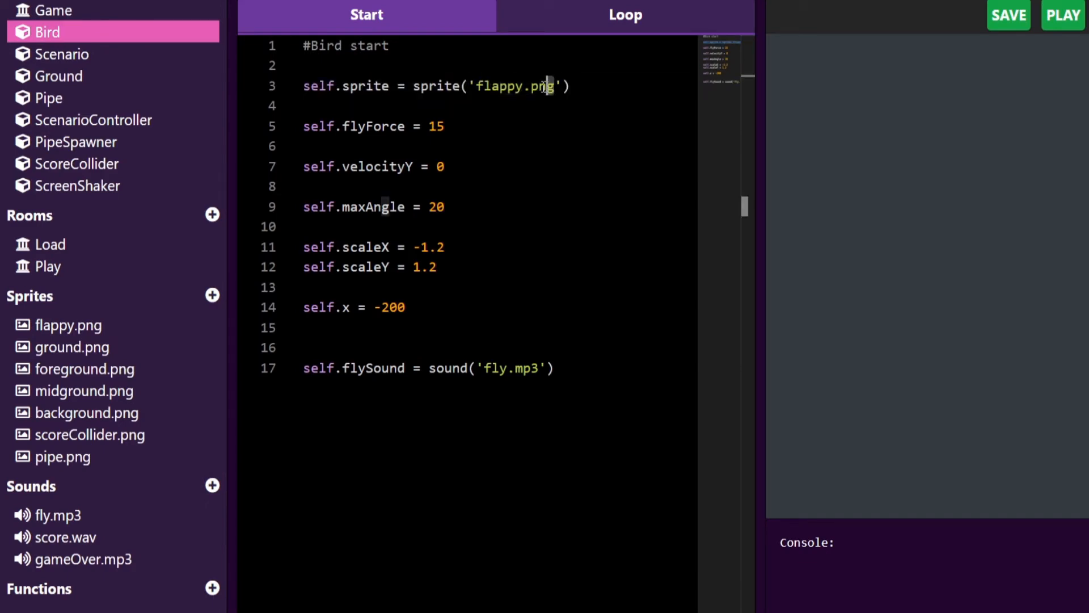
scroll(486, 280, "down", 4)
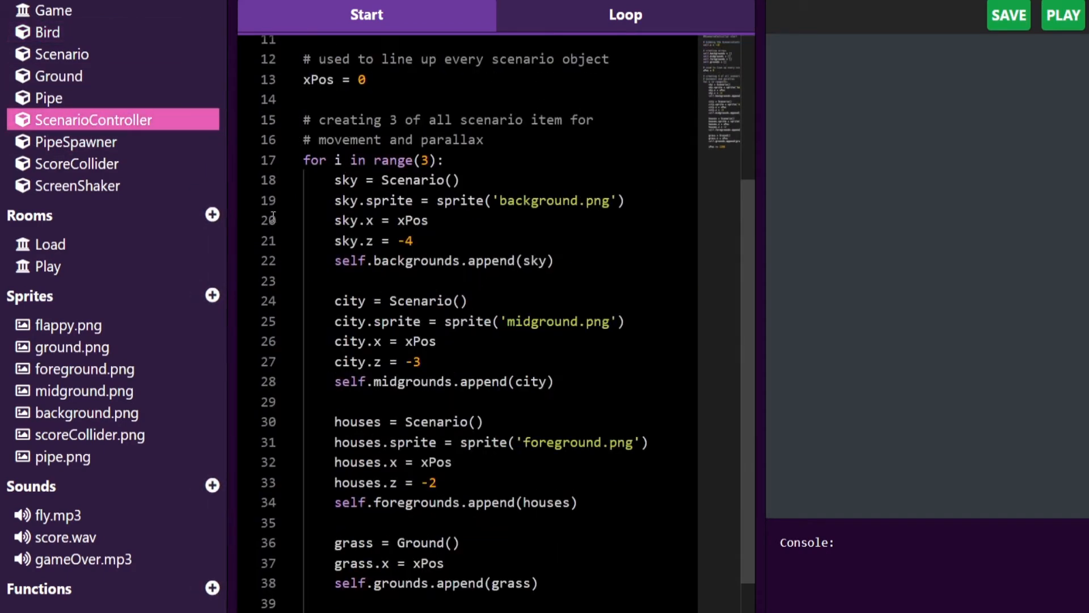
Point the Play room's game-over sound at gameOver.mp3 instead of .wav and run the game.
left_click(77, 164)
left_click(47, 264)
scroll(319, 435, "down", 2)
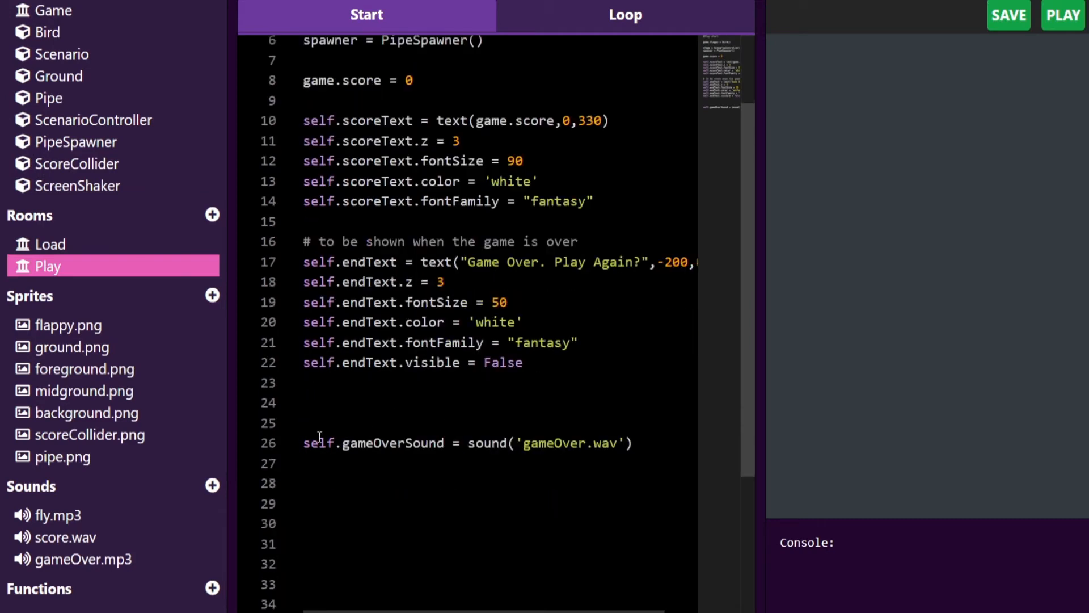
left_click_drag(341, 444, 672, 444)
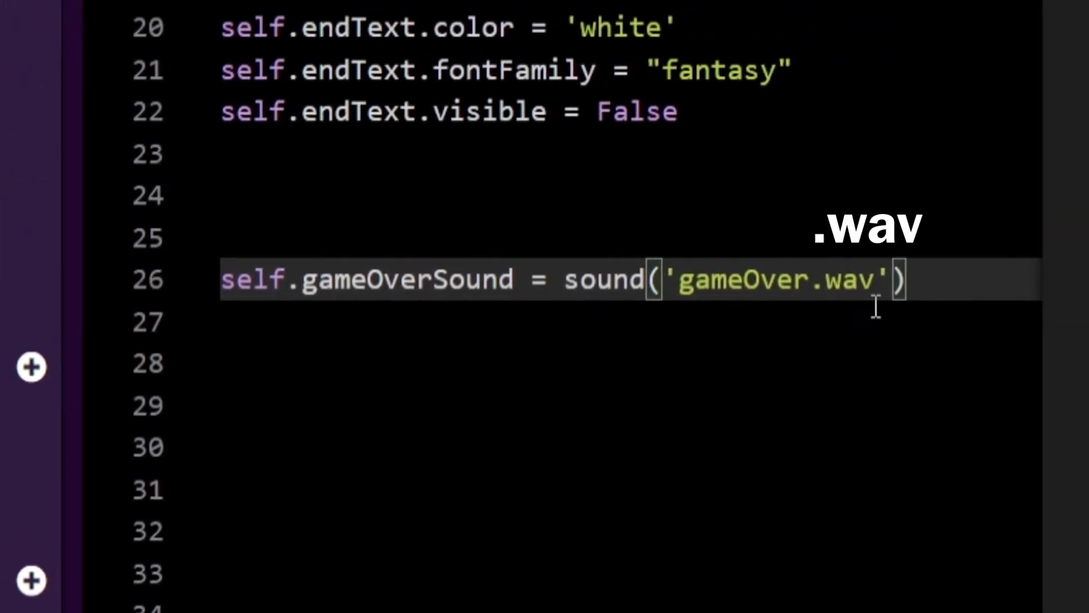
type("mp3")
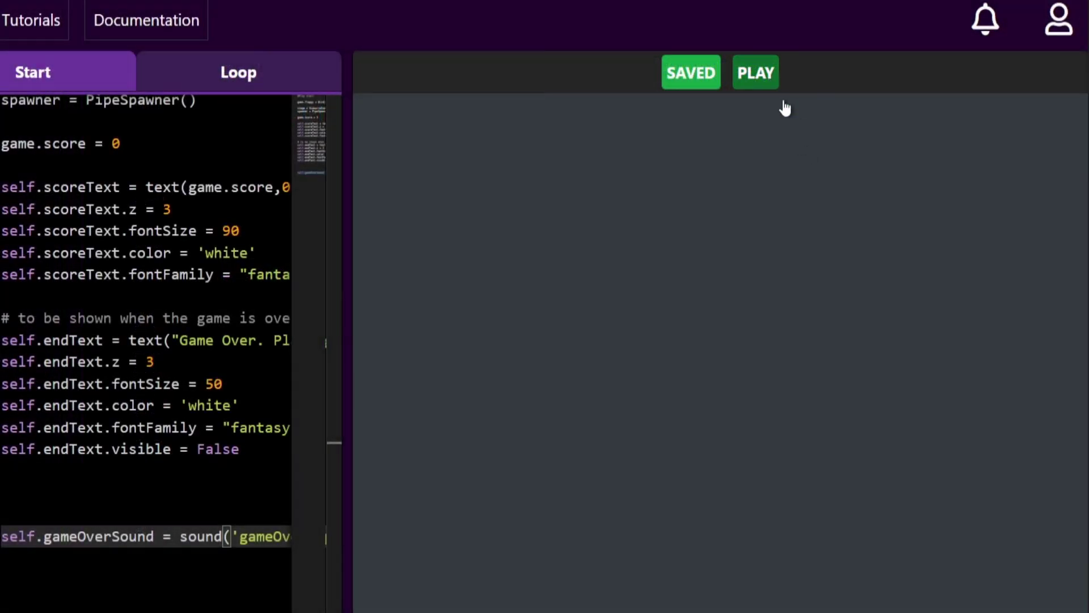
left_click(756, 73)
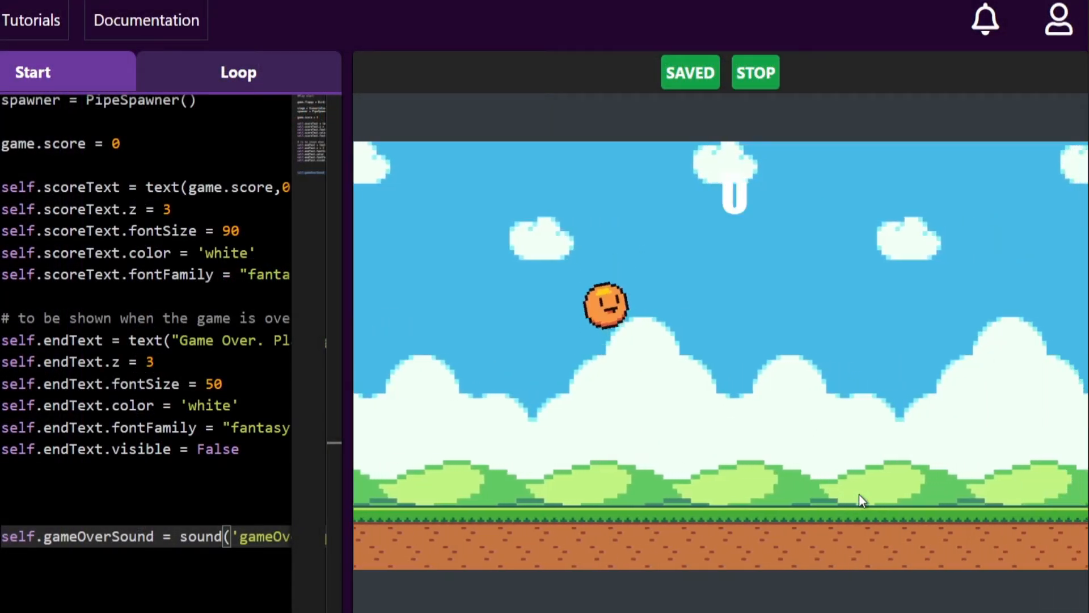
Flap through the pipes to a score of 2 and Game Over, then stop the game.
left_click(859, 495)
left_click(859, 494)
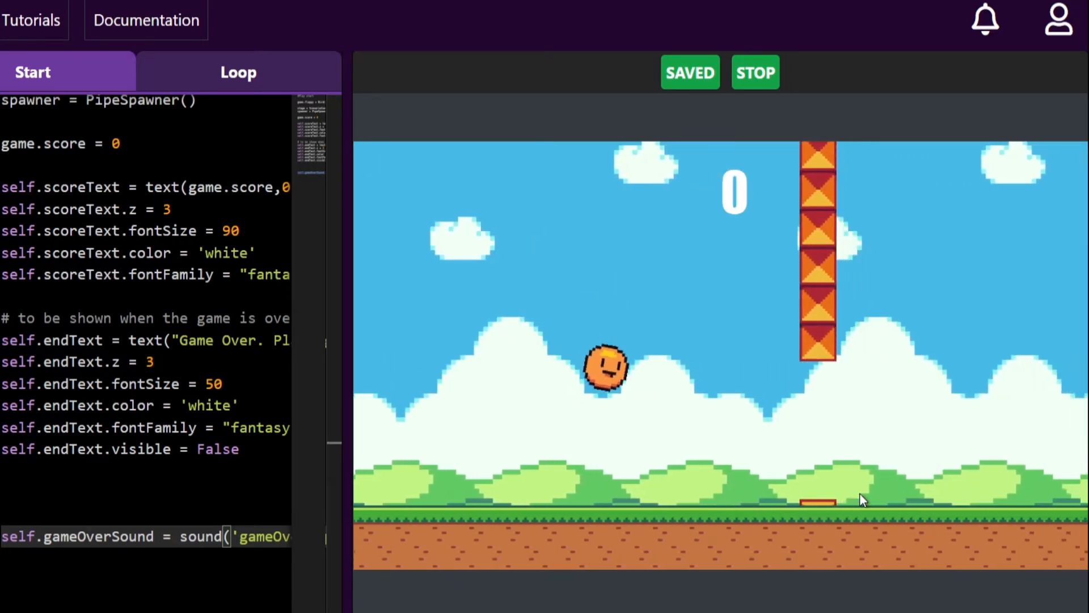
left_click(859, 493)
left_click(865, 491)
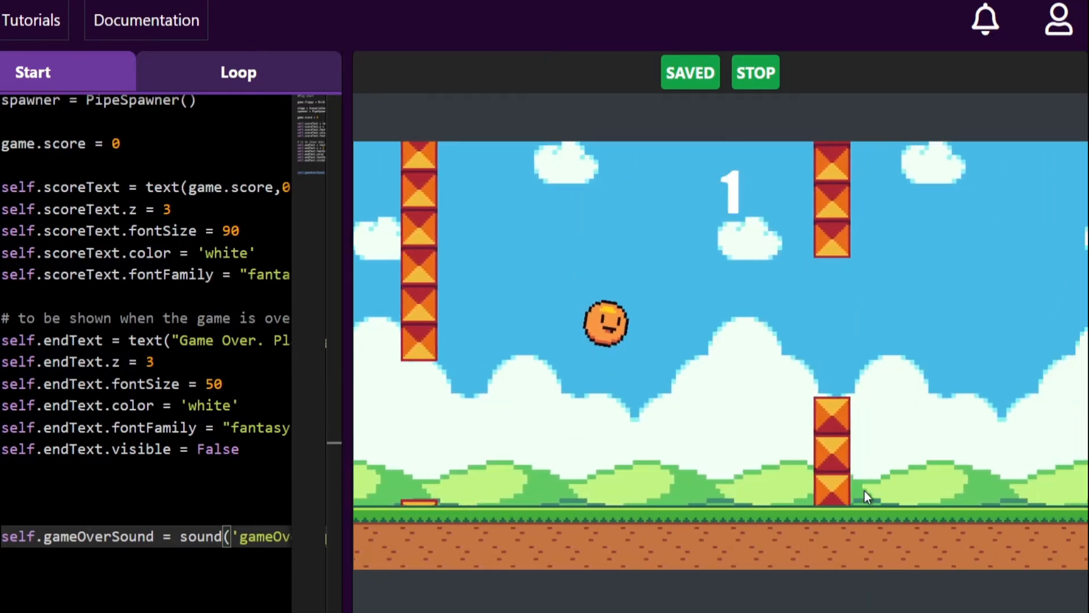
left_click(865, 491)
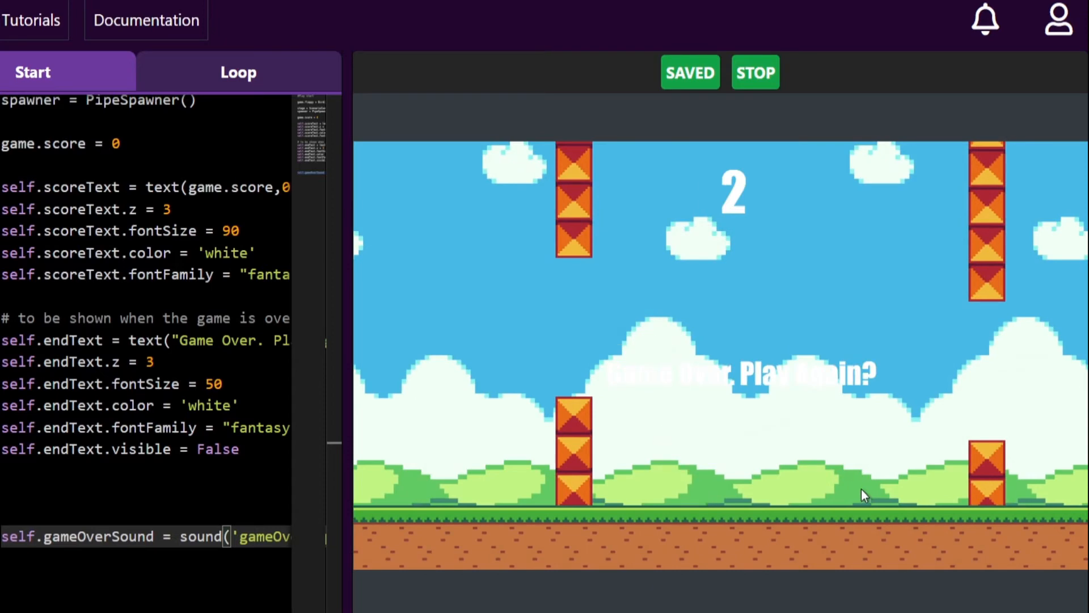
left_click(755, 72)
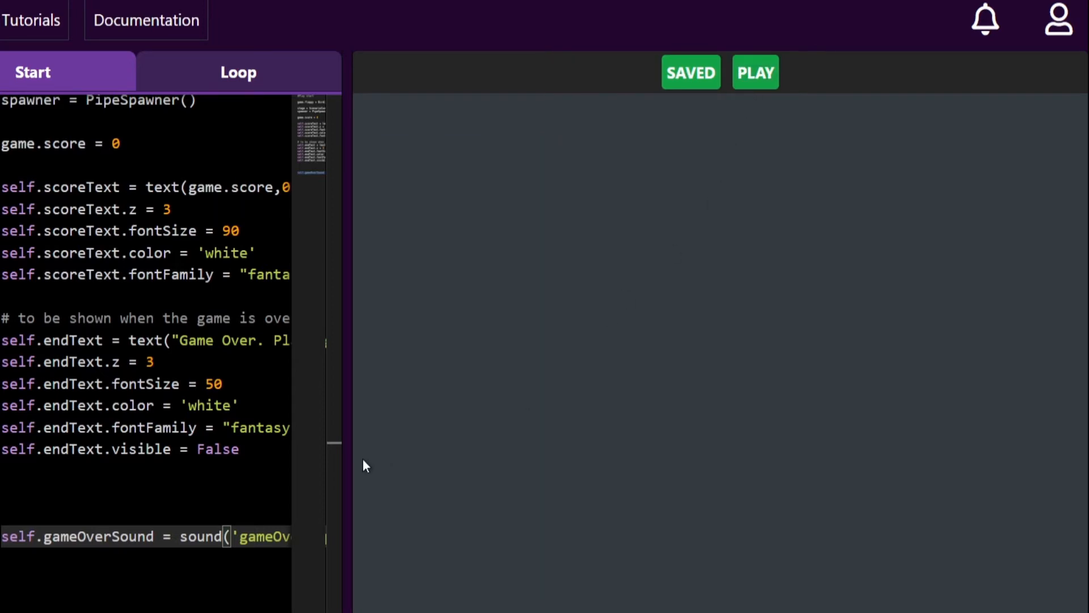
Set game.pipesGap to 200 in the Load room and test-play the wider pipes with space-bar flaps.
left_click_drag(369, 465, 591, 482)
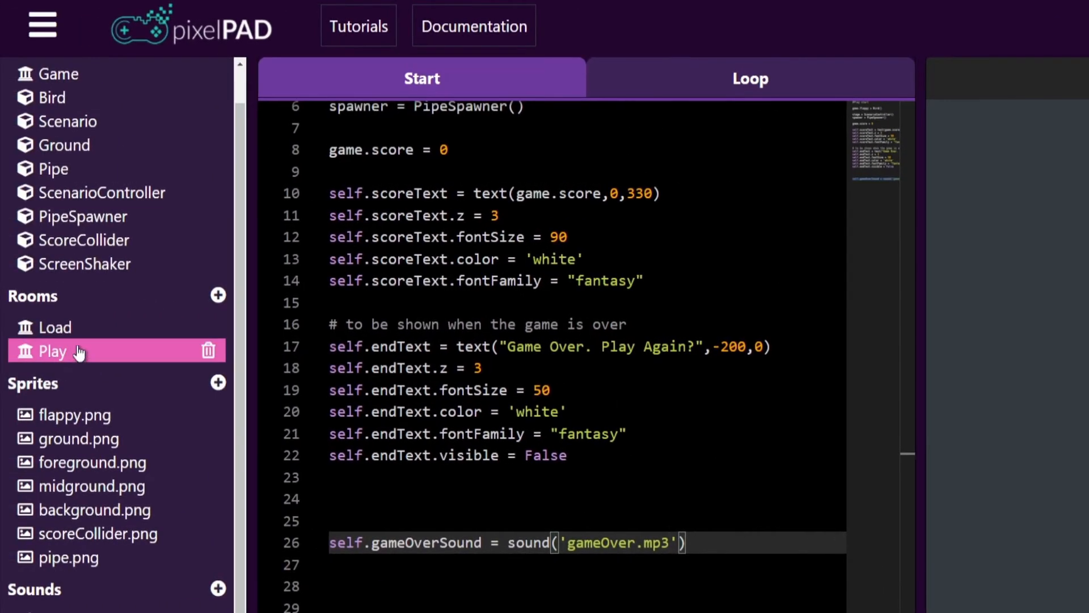
left_click(70, 334)
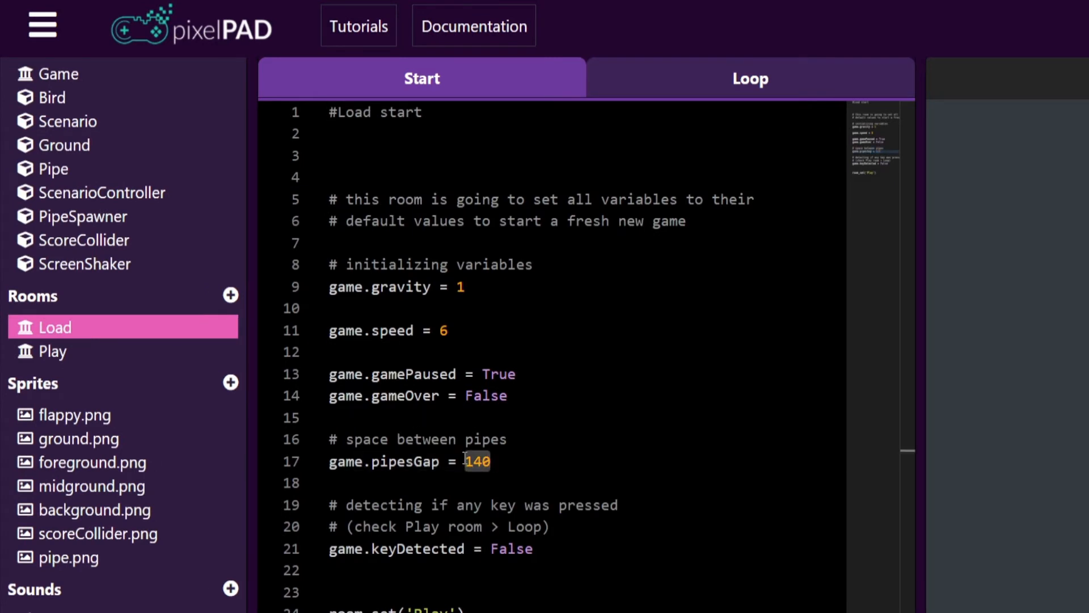
type("200")
left_click(975, 73)
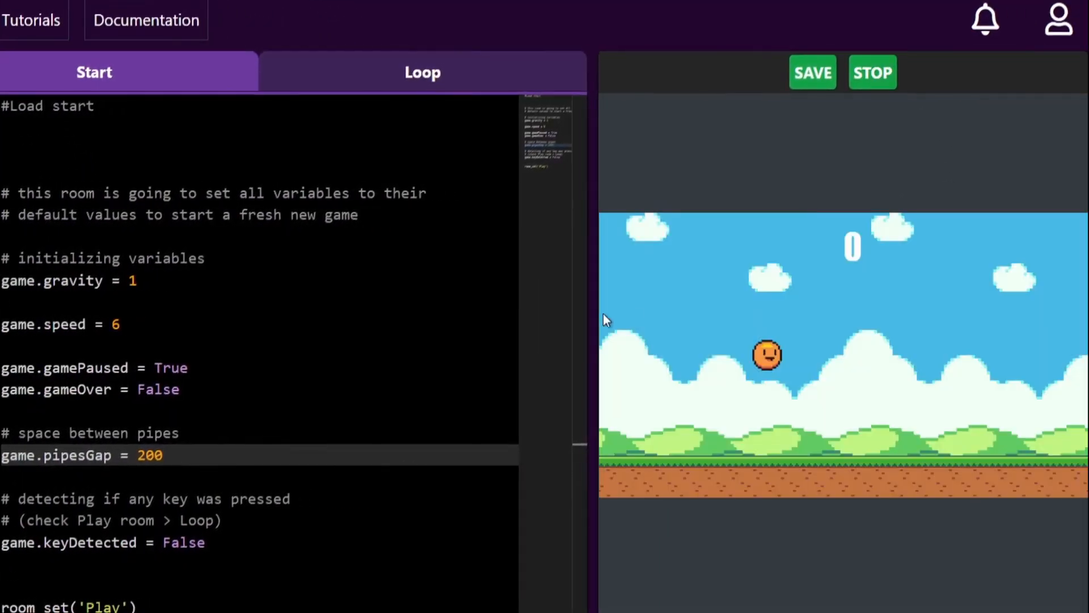
key("space")
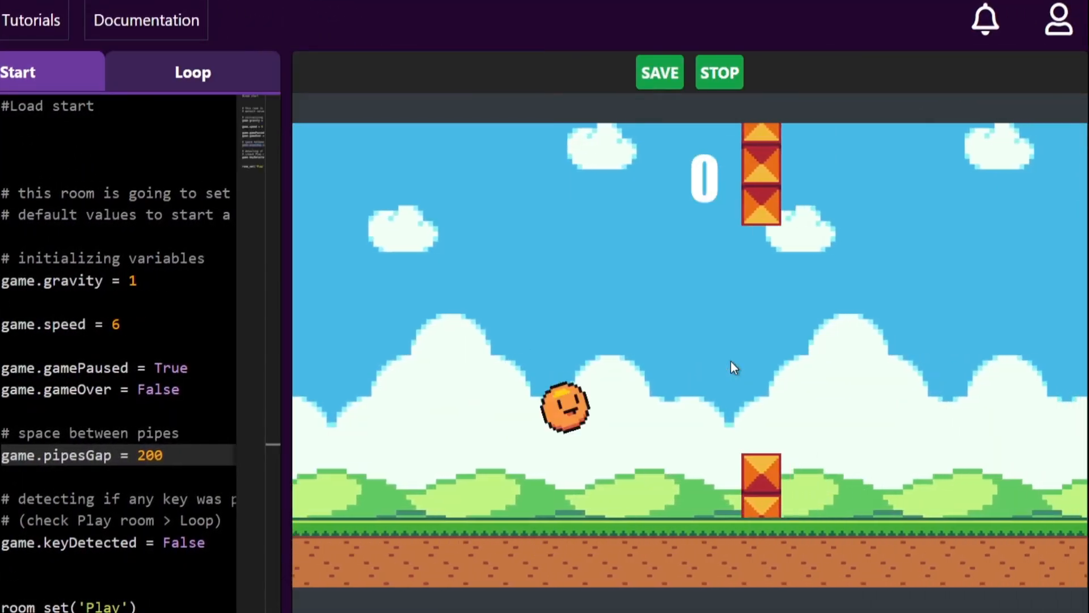
key("space")
key("space")
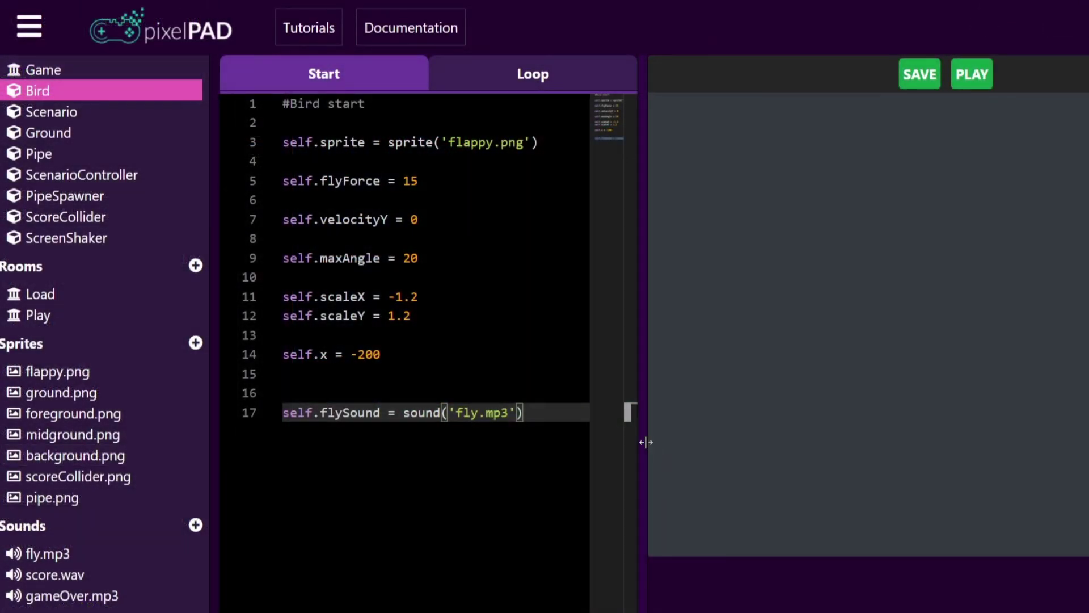
Look through the Pipe start and loop code, then bring up the ScoreCollider loop code.
left_click_drag(645, 440, 715, 447)
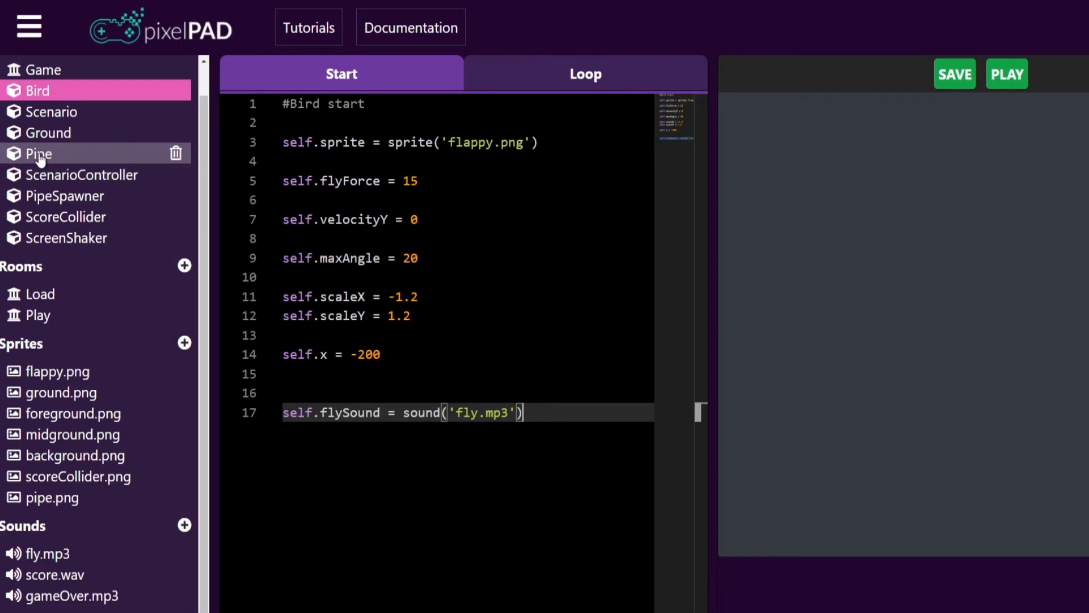
left_click(78, 158)
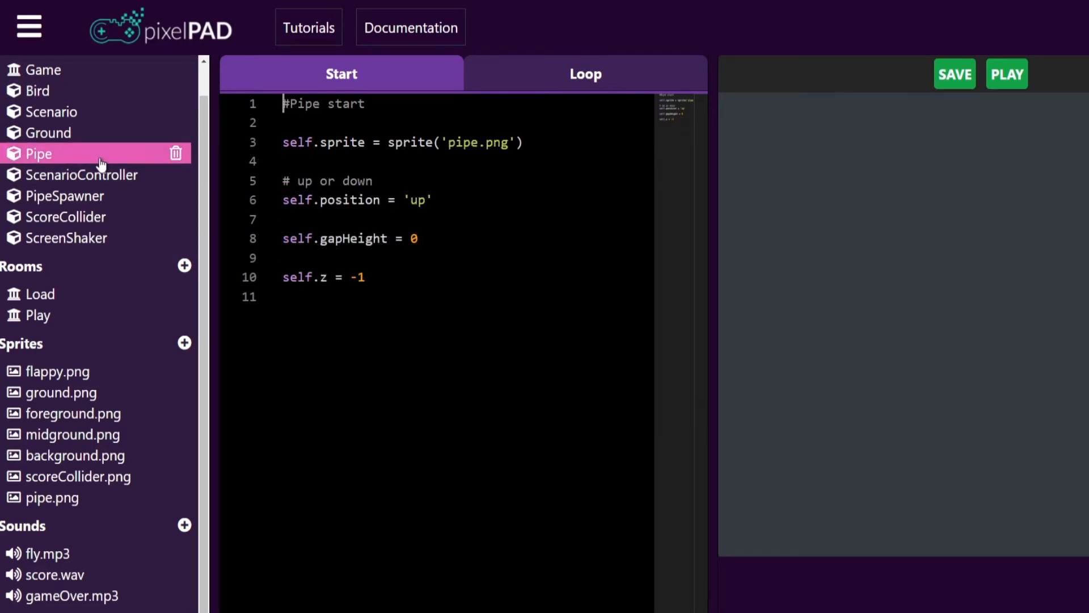
left_click(582, 77)
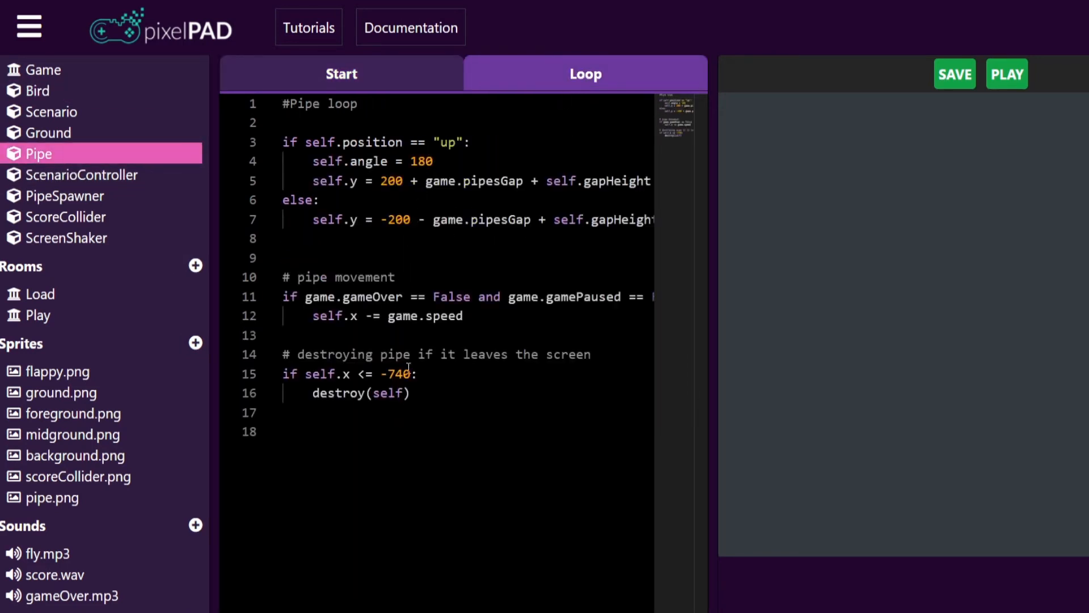
mouse_move(65, 217)
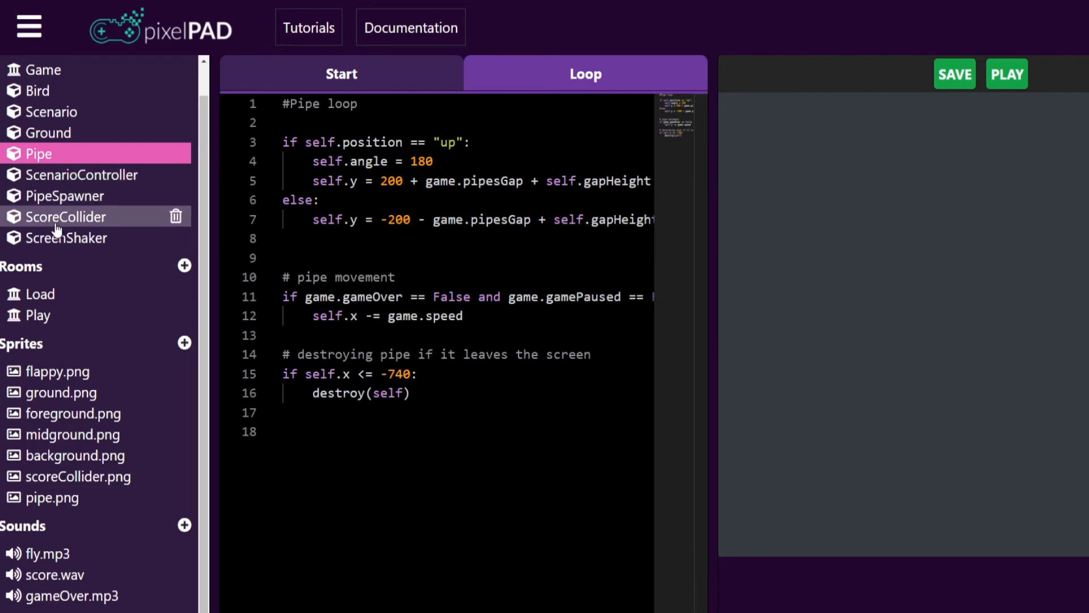
left_click(56, 223)
left_click_drag(723, 199, 747, 199)
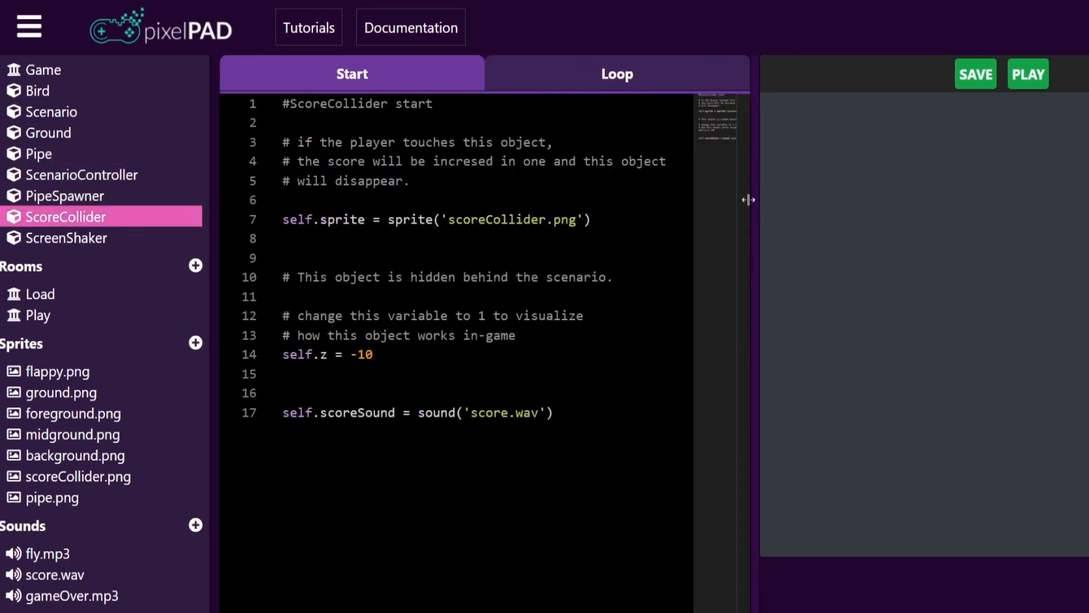
left_click(648, 90)
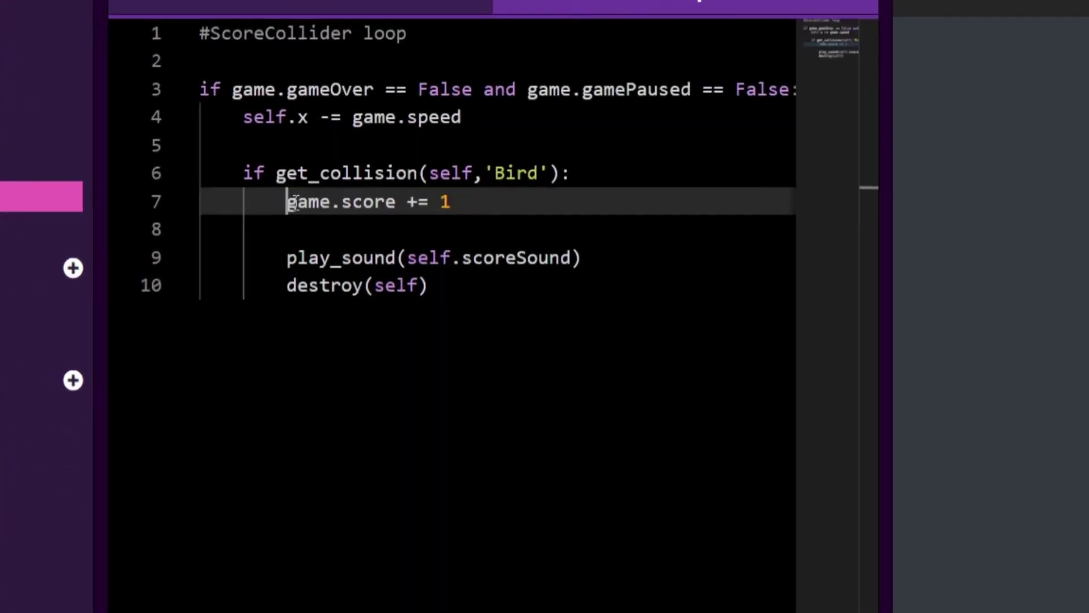
Change game.score += 1 to += 3 on ScoreCollider's line 7.
left_click_drag(342, 219, 444, 218)
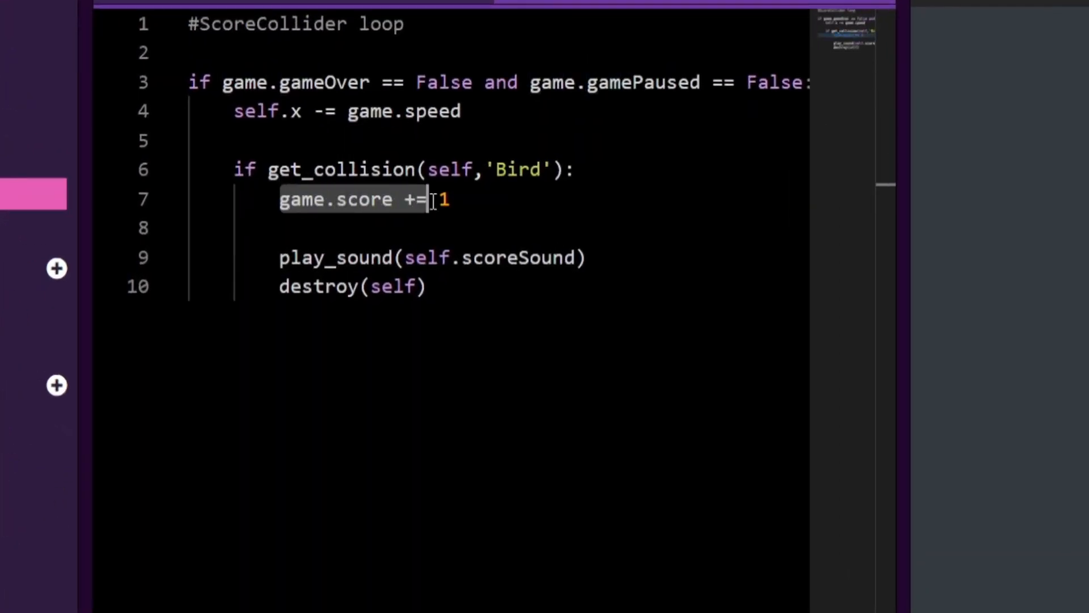
left_click_drag(424, 183, 587, 188)
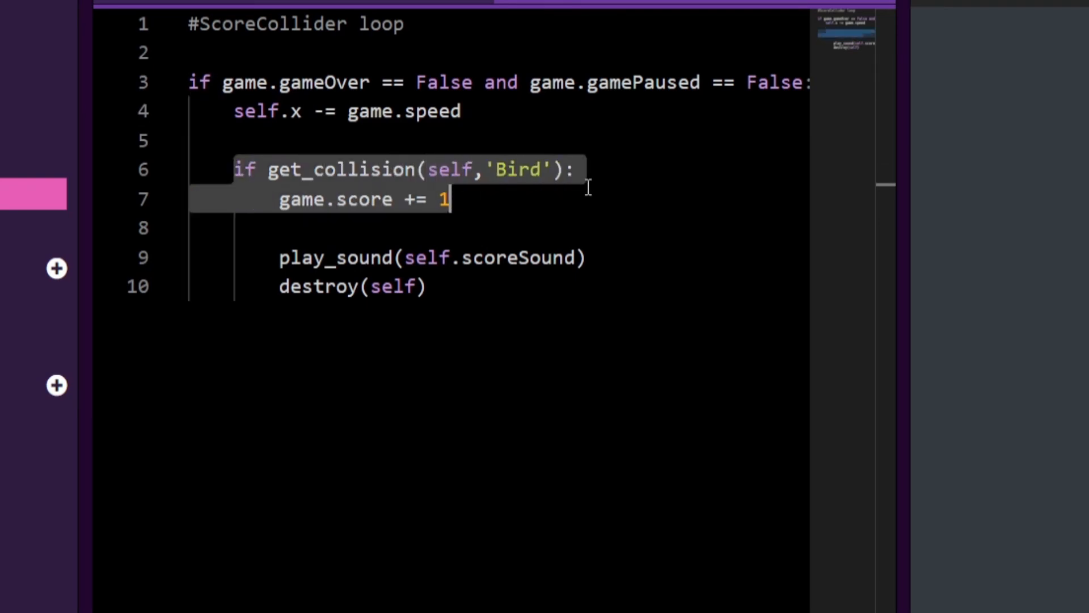
left_click(535, 286)
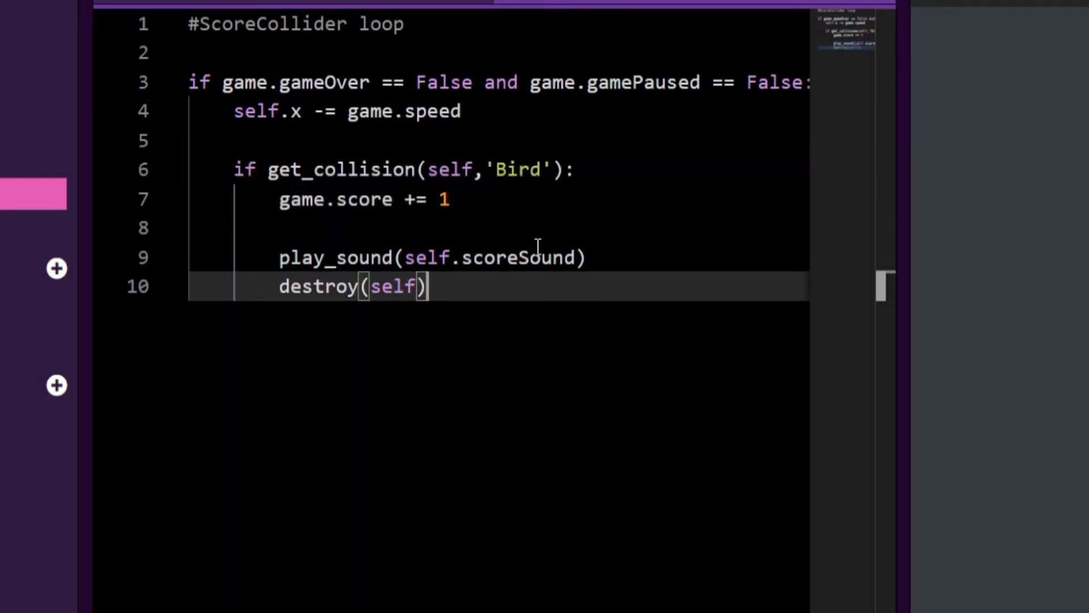
left_click(476, 202)
type("3")
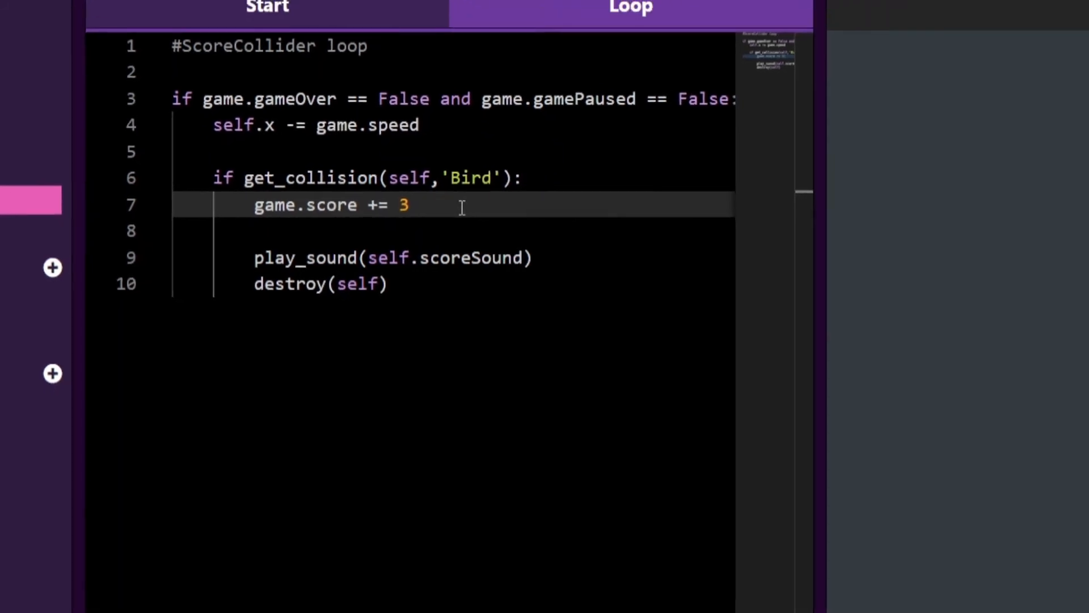
Run the game and flap through pipes to confirm the score climbs by threes to 12.
left_click(782, 76)
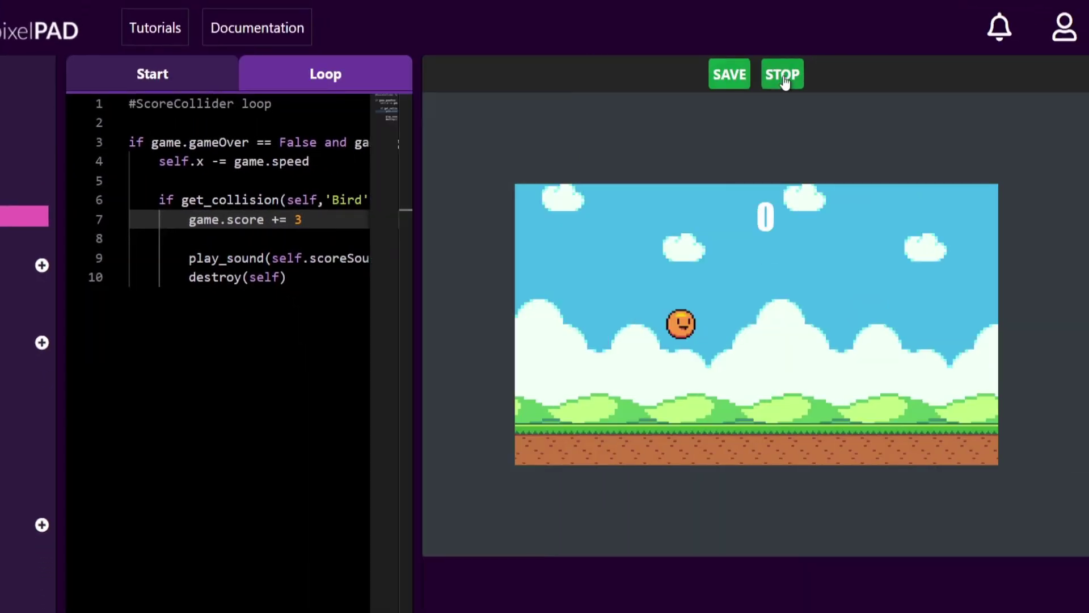
left_click(769, 389)
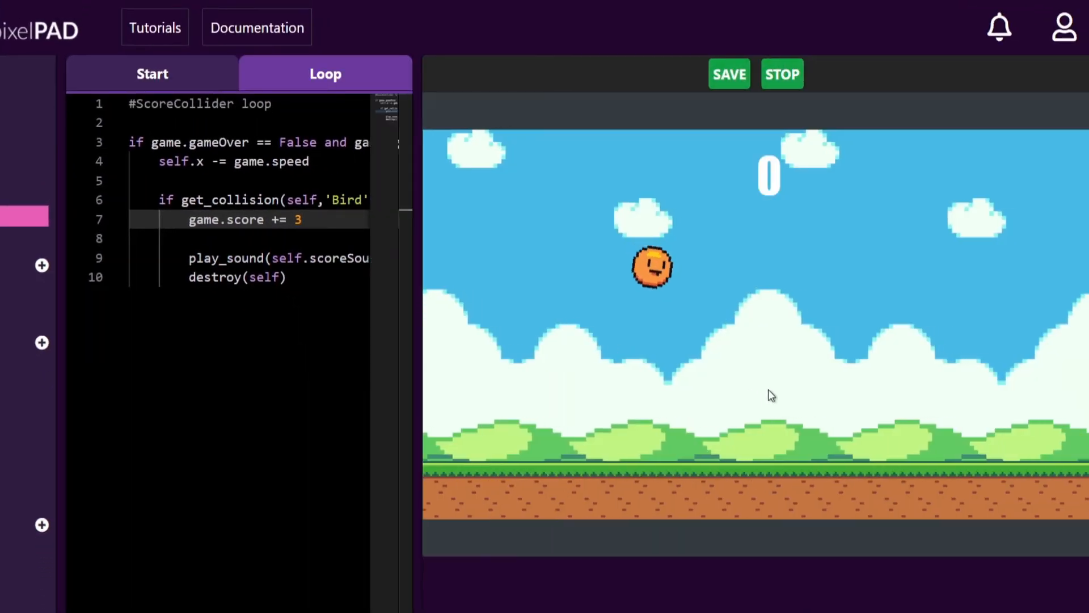
left_click(767, 389)
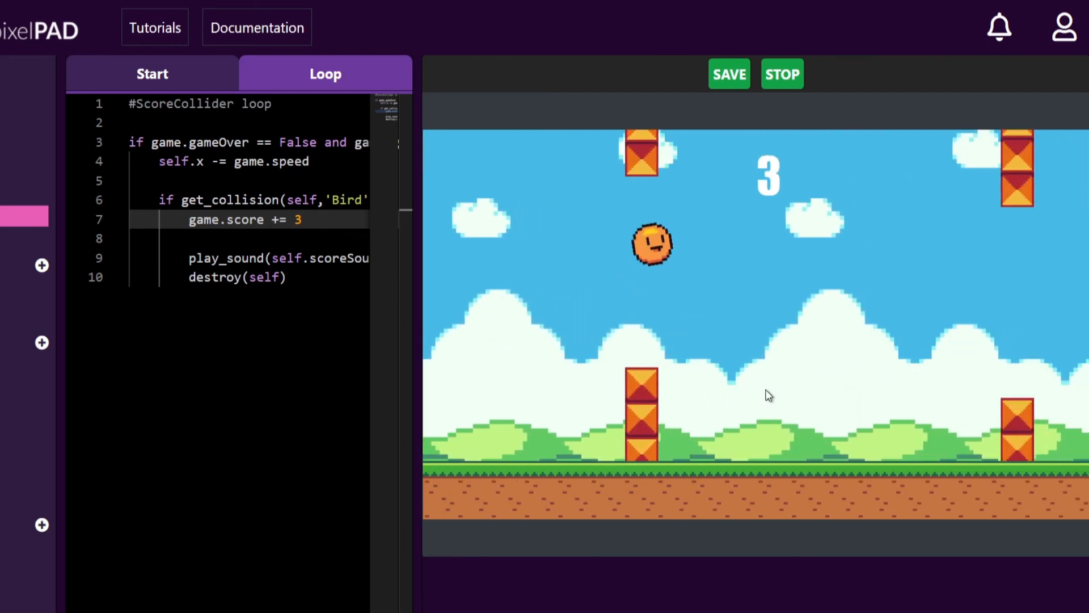
left_click(766, 390)
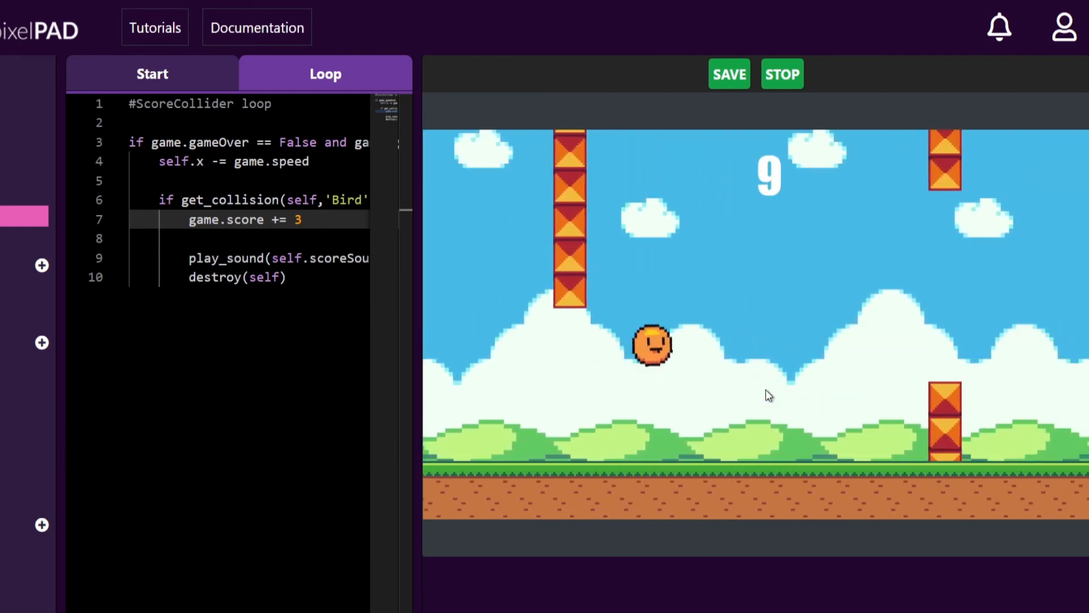
left_click(766, 390)
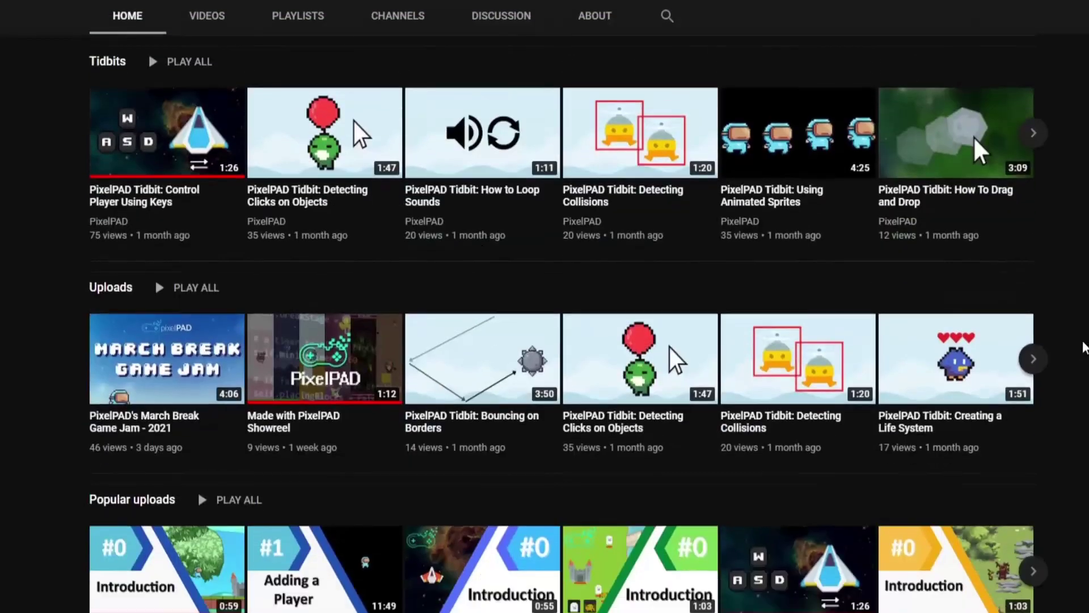
scroll(1084, 346, "up", 3)
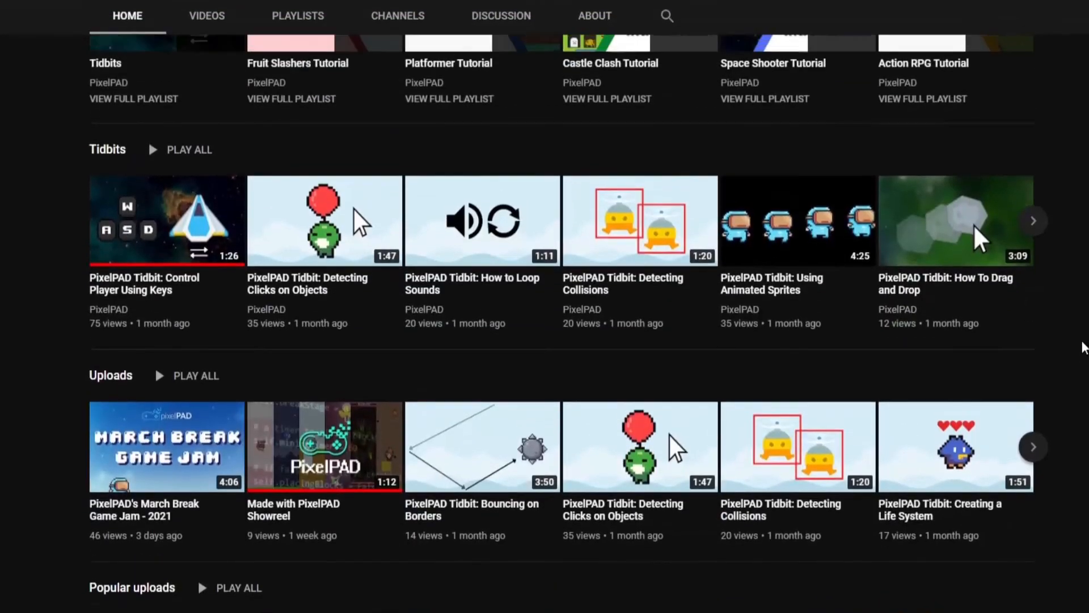
Browse the PixelPAD channel's playlists and the Discord screenshots, general, help, level-up and commands channels.
left_click(290, 104)
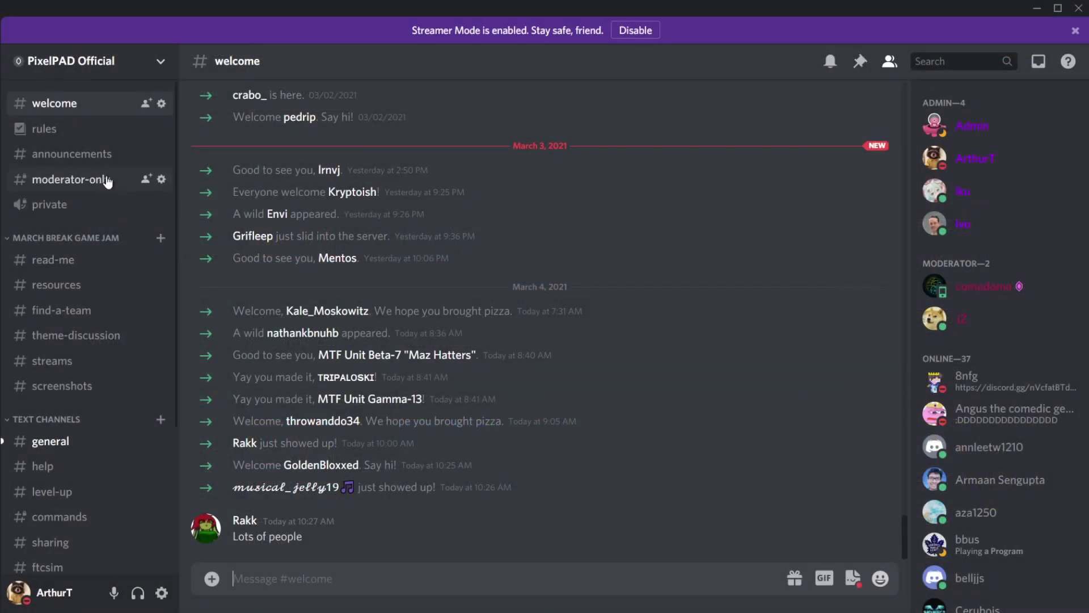
scroll(117, 173, "down", 2)
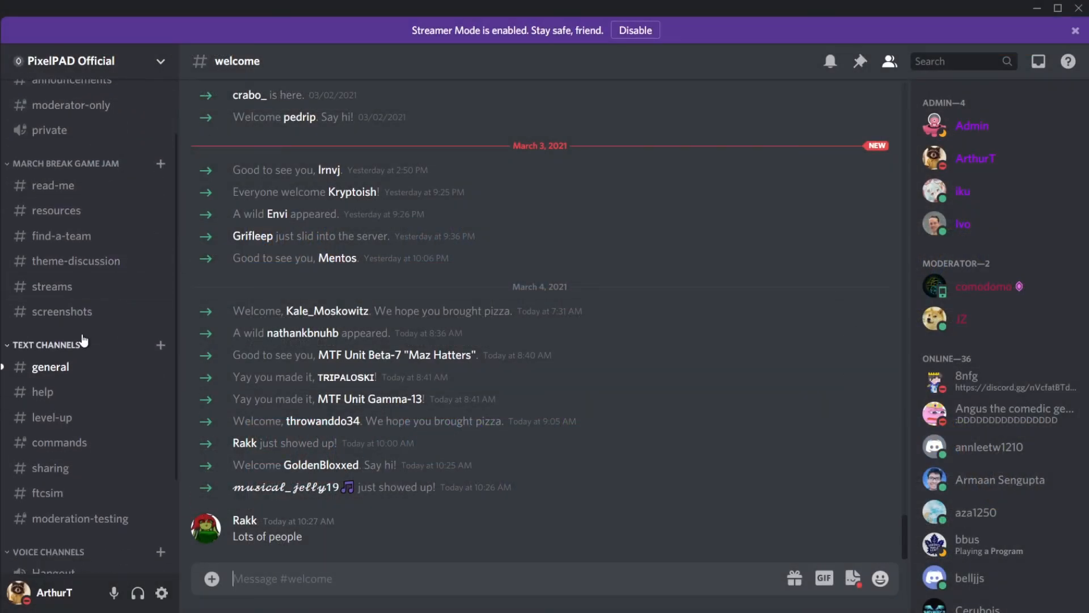
left_click(78, 315)
left_click(71, 375)
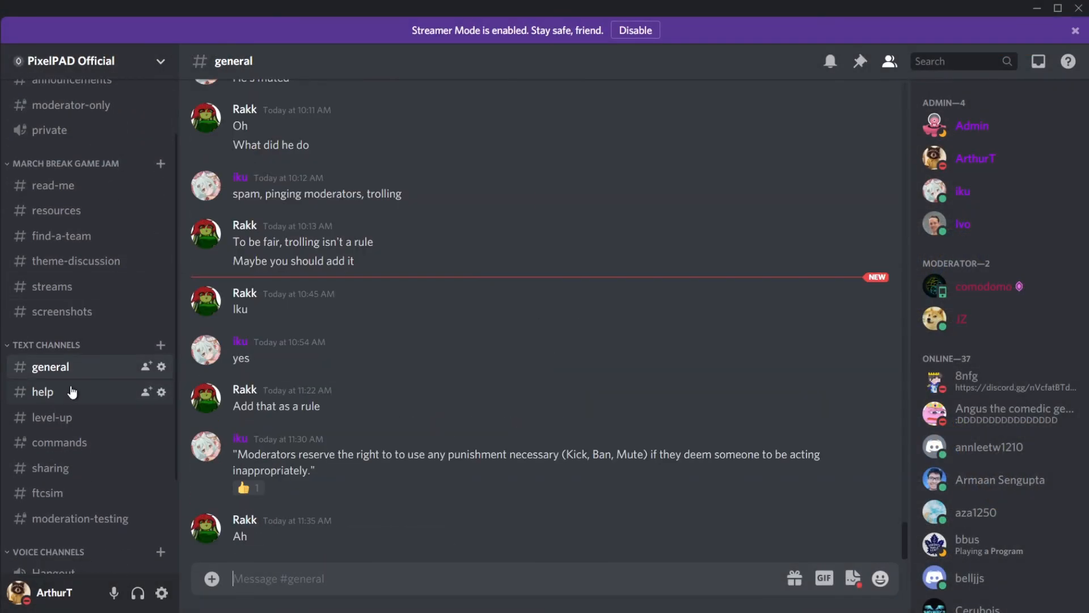
left_click(77, 397)
left_click(84, 418)
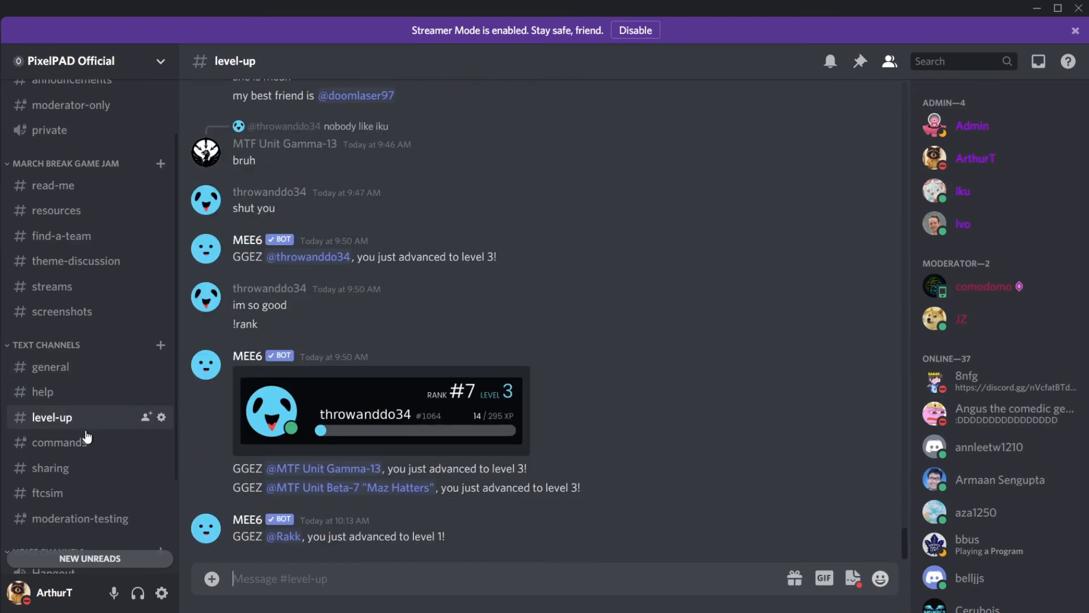
left_click(85, 442)
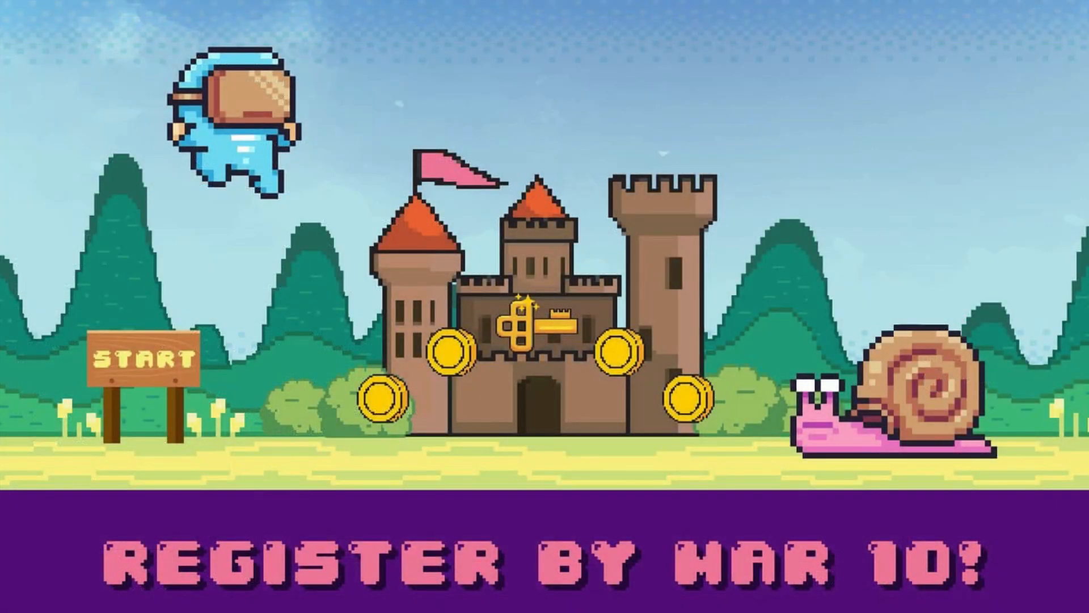